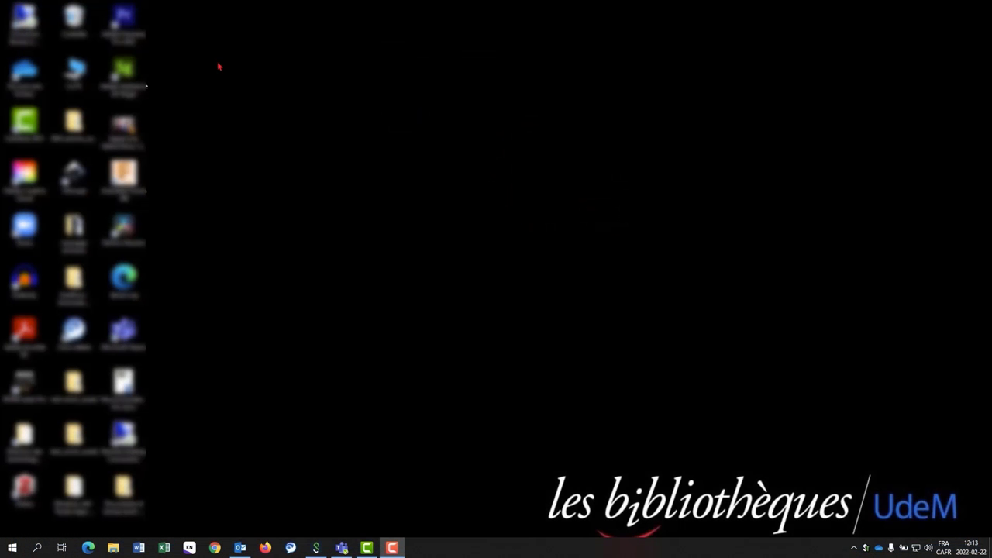
Create a new desktop folder named 'tutoriel inverser une image'
{"action": "right_click", "coordinate": [218, 66]}
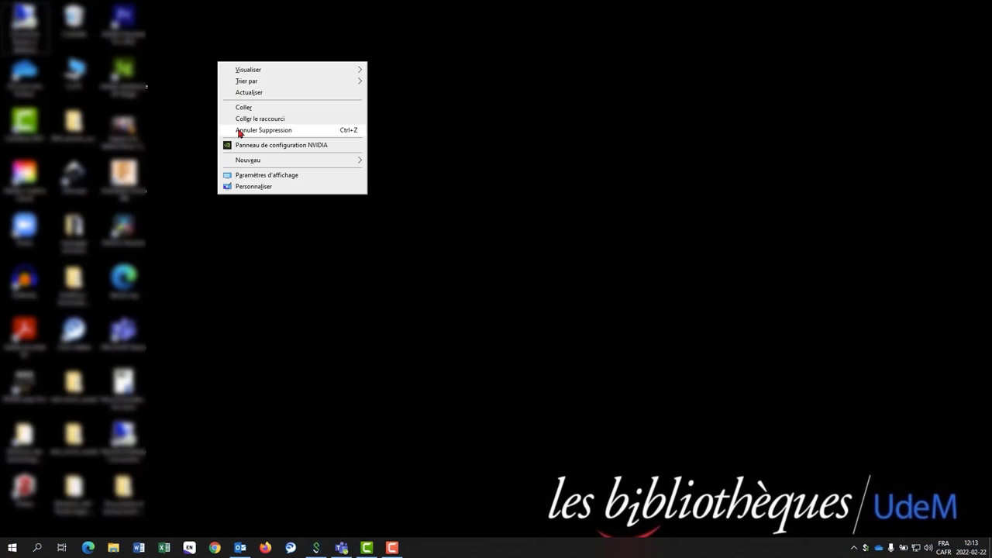
{"action": "mouse_move", "coordinate": [243, 160]}
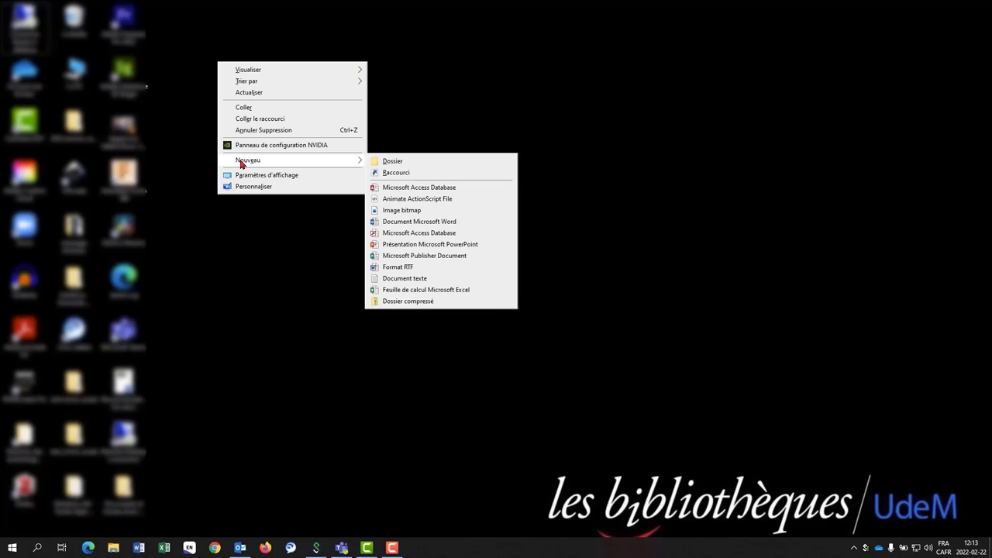
{"action": "left_click", "coordinate": [385, 163]}
{"action": "type", "text": "t"}
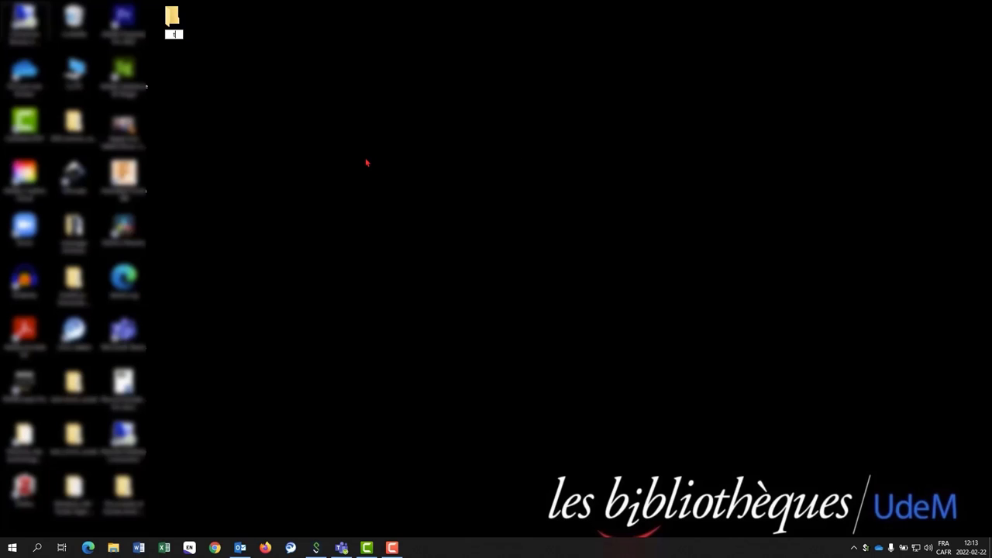
{"action": "type", "text": "utoriel"}
{"action": "type", "text": " invers"}
{"action": "type", "text": "er une i"}
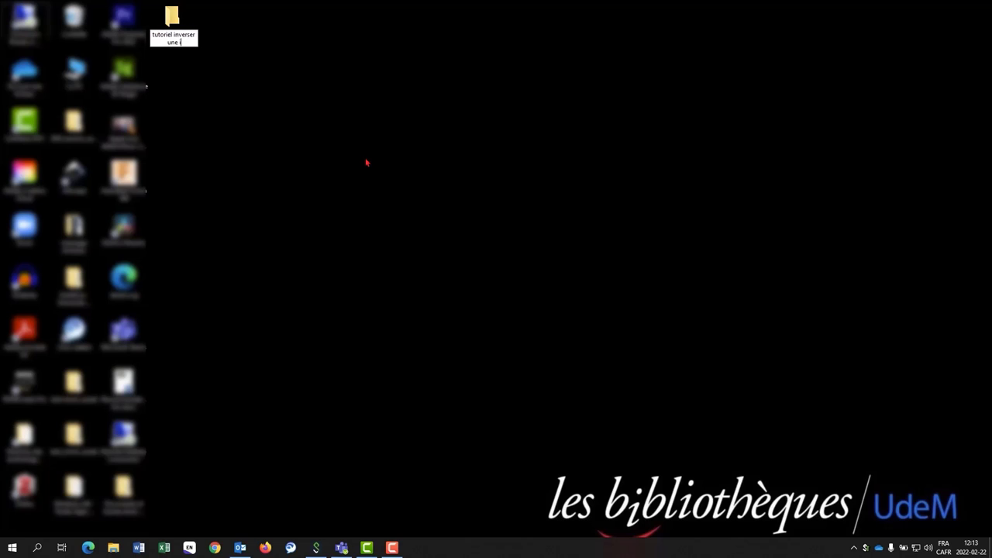
{"action": "type", "text": "mage"}
{"action": "key", "text": "Return"}
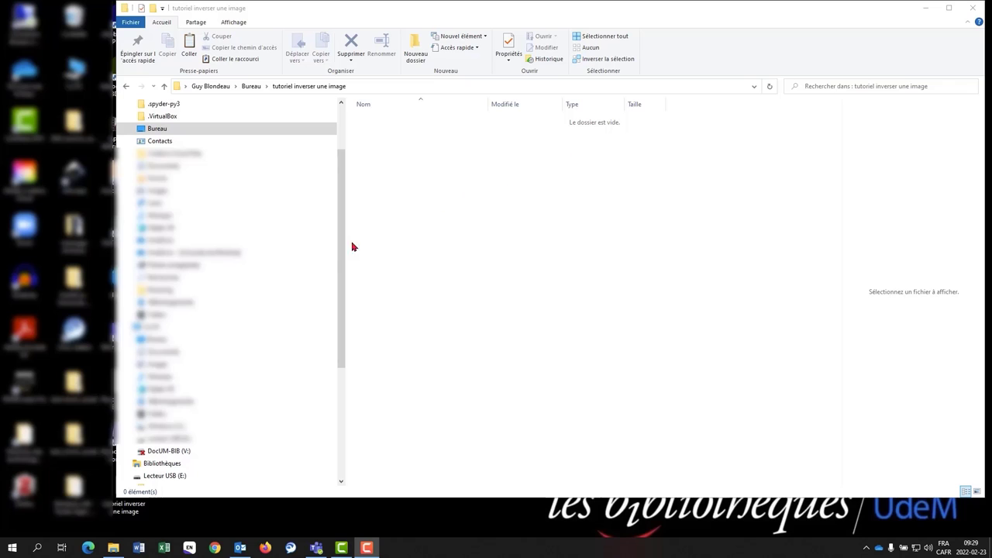
{"action": "left_click", "coordinate": [160, 476]}
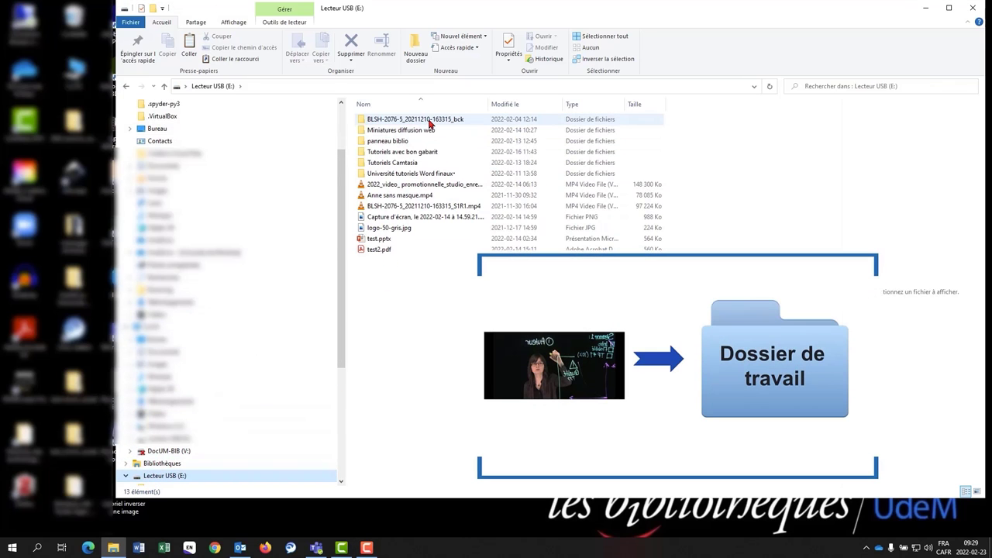
{"action": "right_click", "coordinate": [431, 121]}
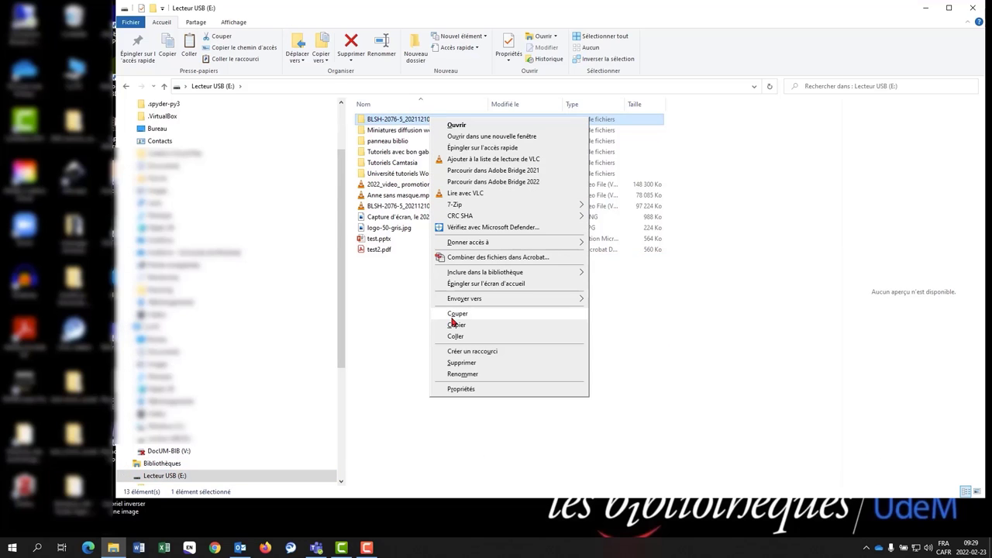
{"action": "left_click", "coordinate": [455, 326]}
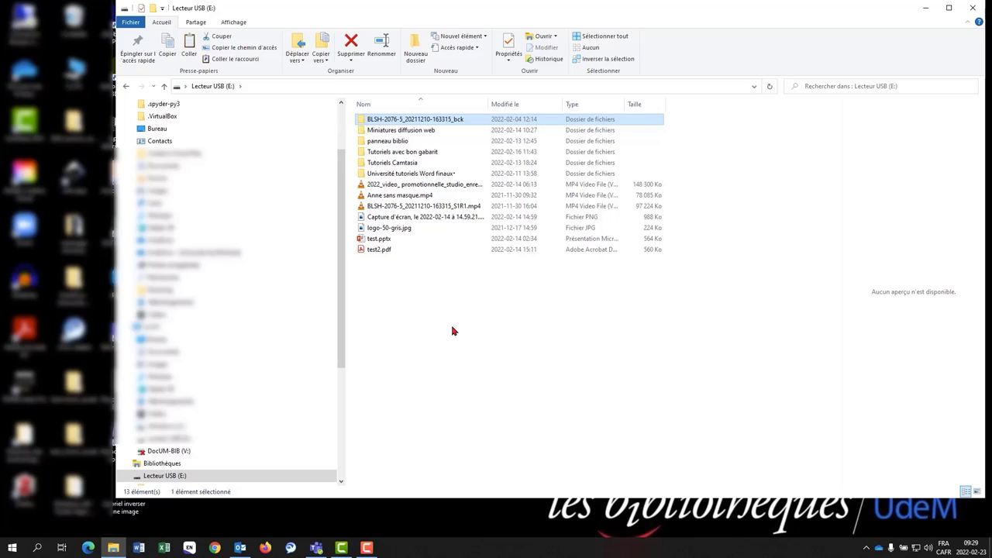
{"action": "left_click", "coordinate": [170, 130]}
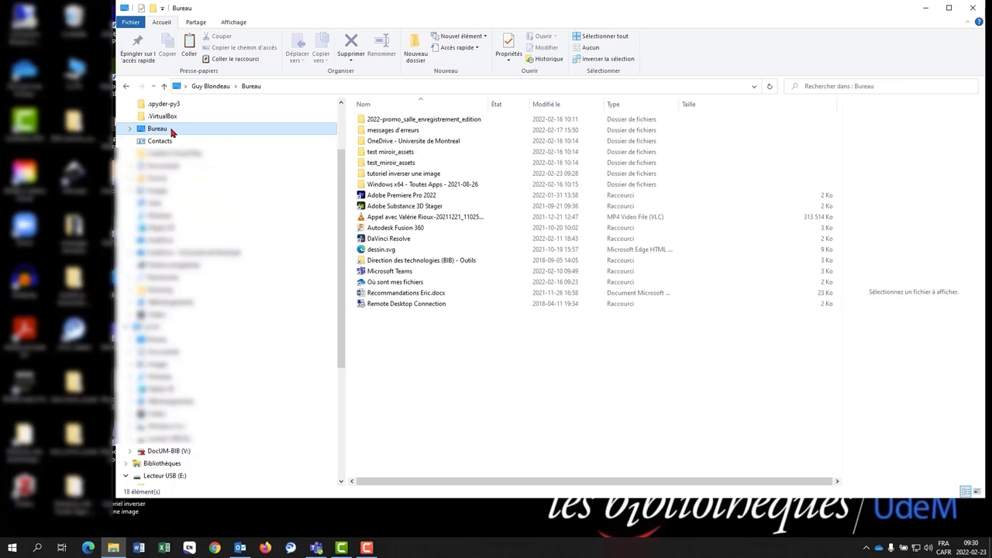
{"action": "double_click", "coordinate": [397, 175]}
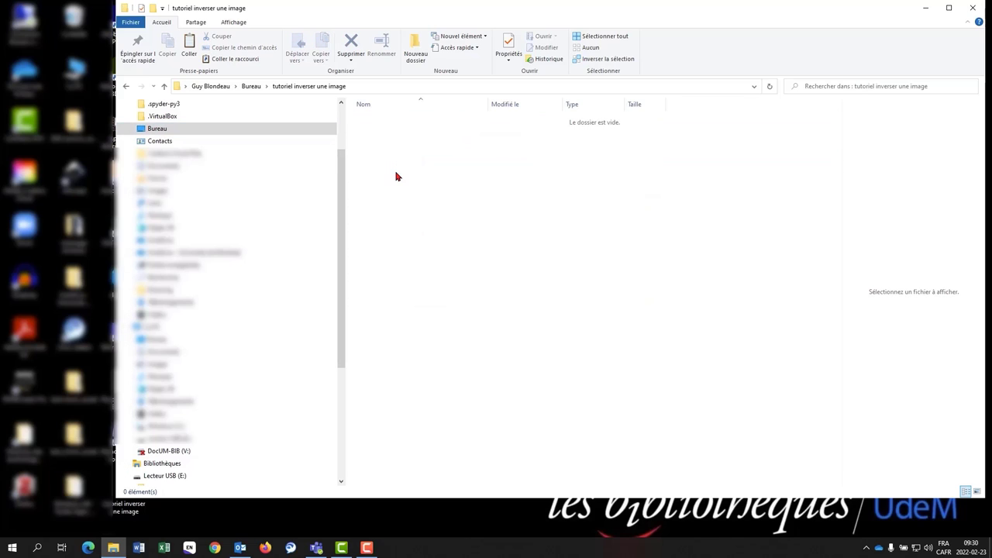
{"action": "right_click", "coordinate": [396, 177]}
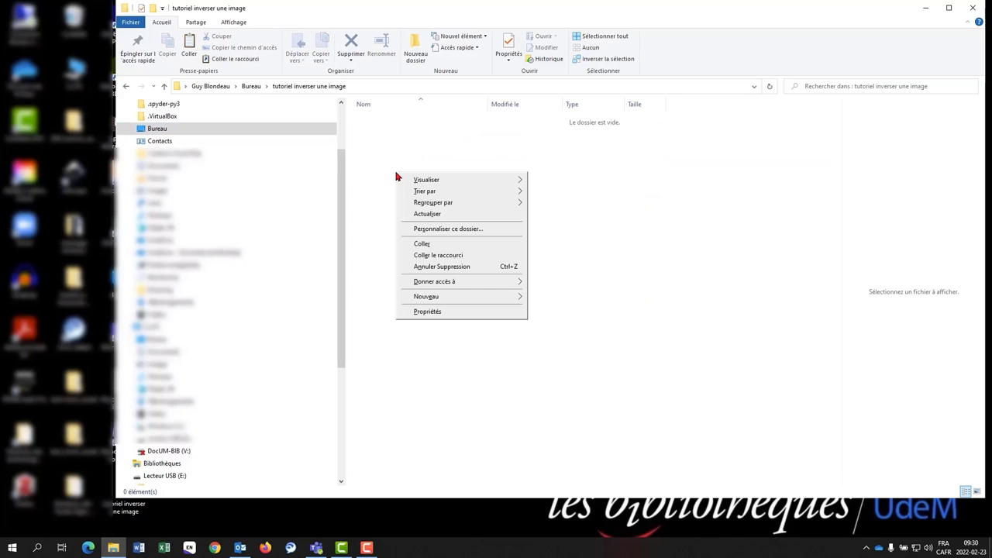
{"action": "left_click", "coordinate": [424, 245]}
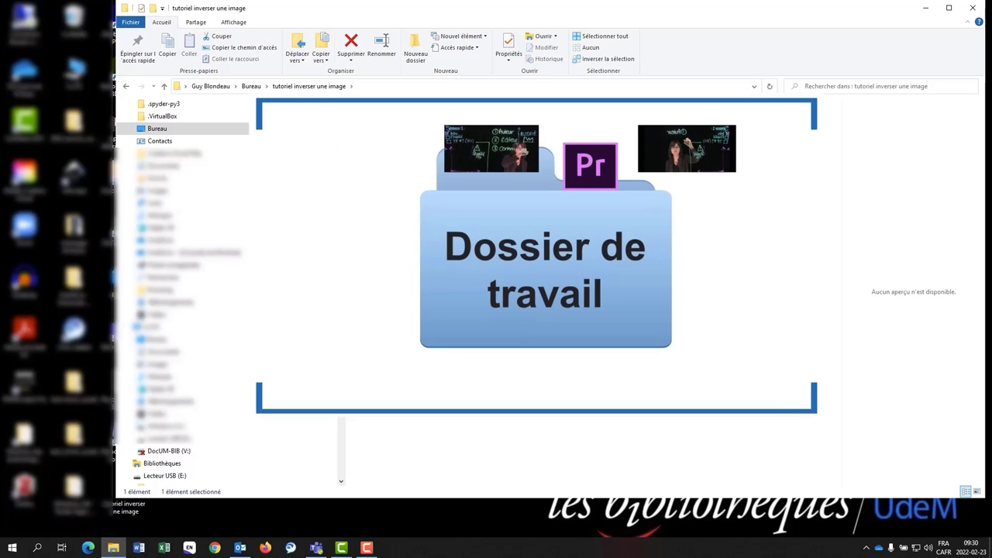
{"action": "left_click", "coordinate": [974, 11]}
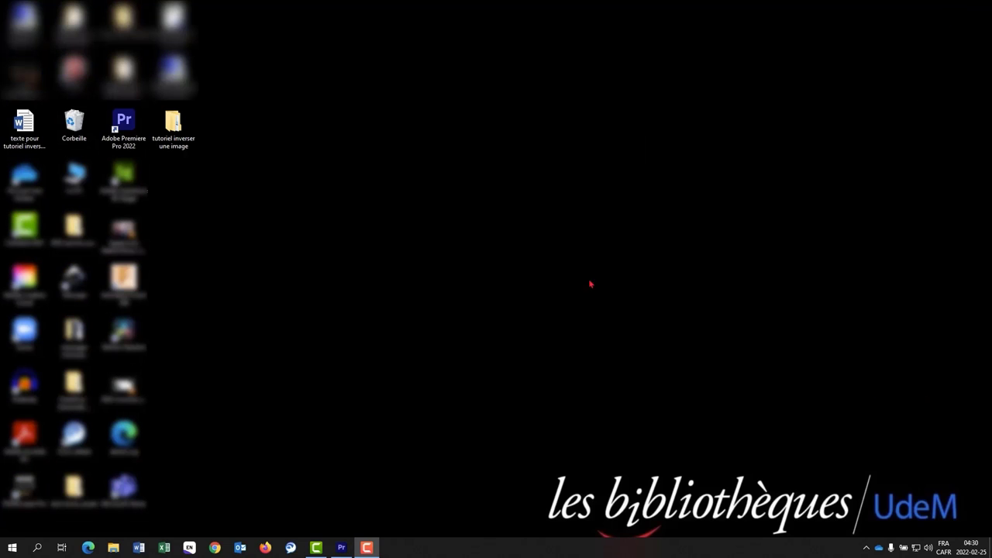
Launch Adobe Premiere Pro 2022 from its desktop shortcut
{"action": "double_click", "coordinate": [131, 122]}
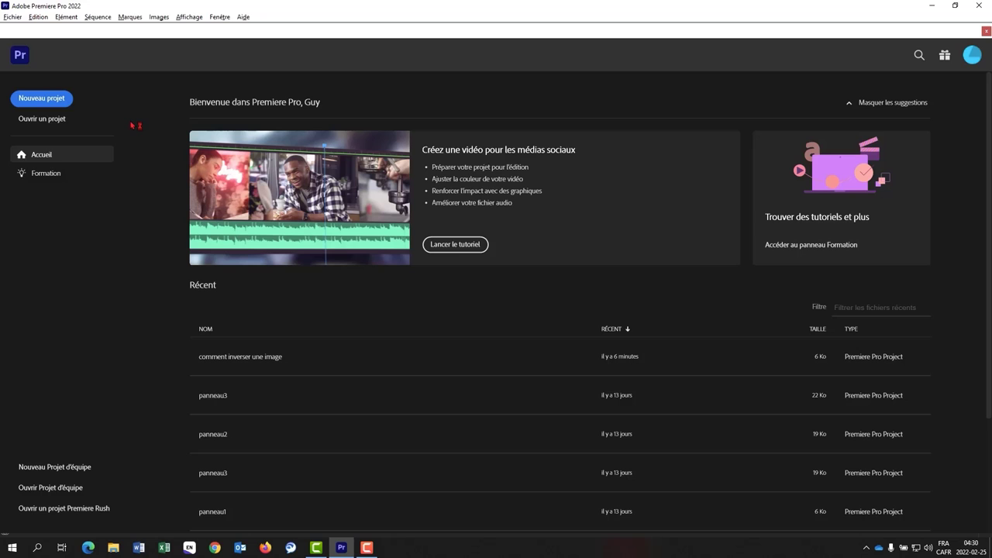
Start a new project and rename it from Sans titre to 'comment inverser une image'
{"action": "left_click", "coordinate": [52, 99]}
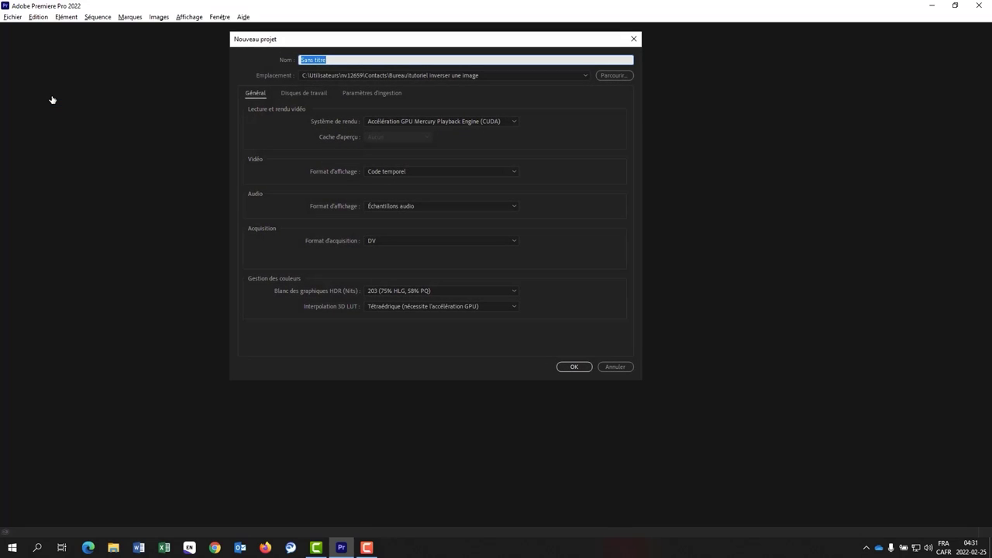
{"action": "left_click", "coordinate": [331, 60]}
{"action": "key", "text": "BackSpace"}
{"action": "key", "text": "BackSpace"}
{"action": "key", "text": "BackSpace"}
{"action": "key", "text": "BackSpace"}
{"action": "key", "text": "BackSpace"}
{"action": "key", "text": "BackSpace"}
{"action": "type", "text": "omment "}
{"action": "type", "text": "invers"}
{"action": "type", "text": "er une "}
{"action": "type", "text": "image"}
Set the project location to the desktop folder 'tutoriel inverser une image' and create the project
{"action": "left_click", "coordinate": [611, 77]}
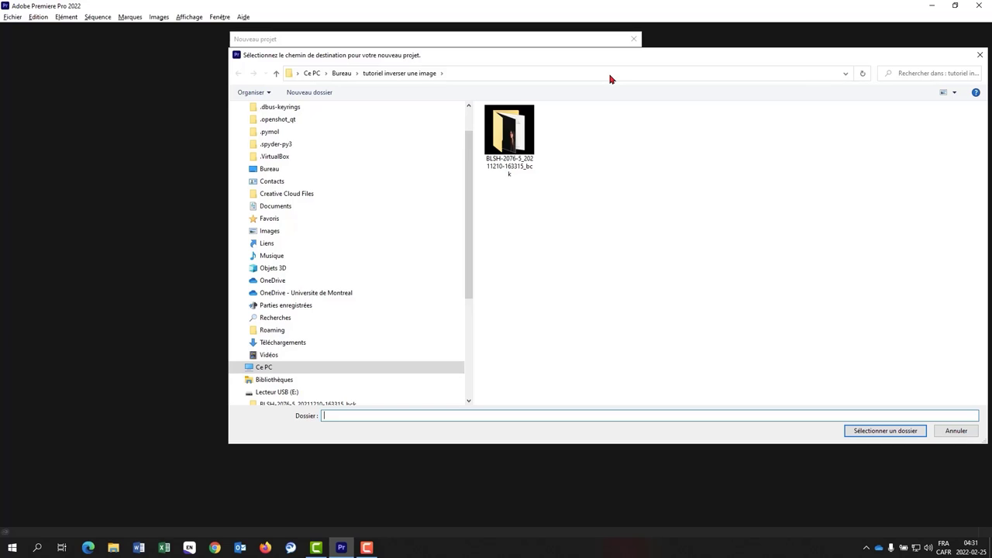
{"action": "left_click", "coordinate": [274, 169]}
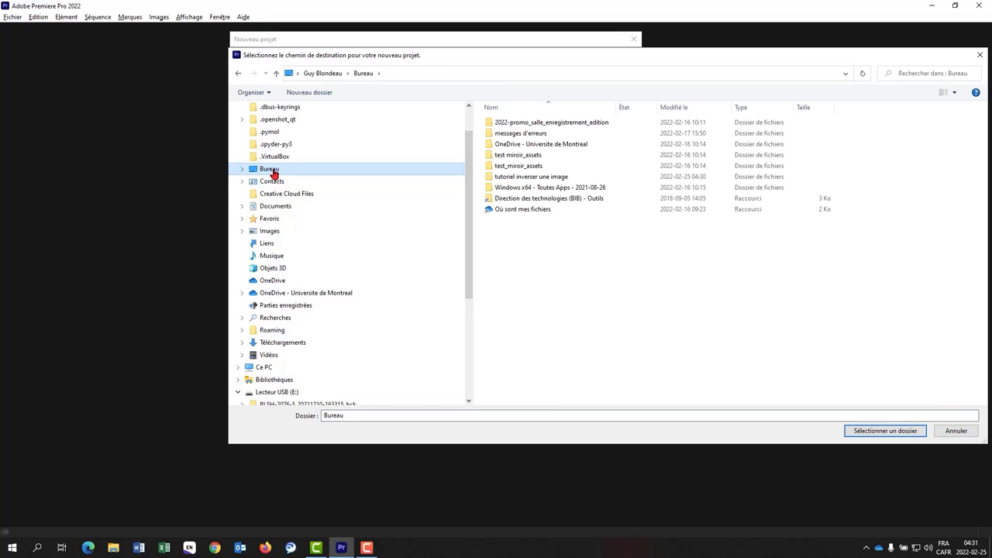
{"action": "left_click", "coordinate": [521, 178]}
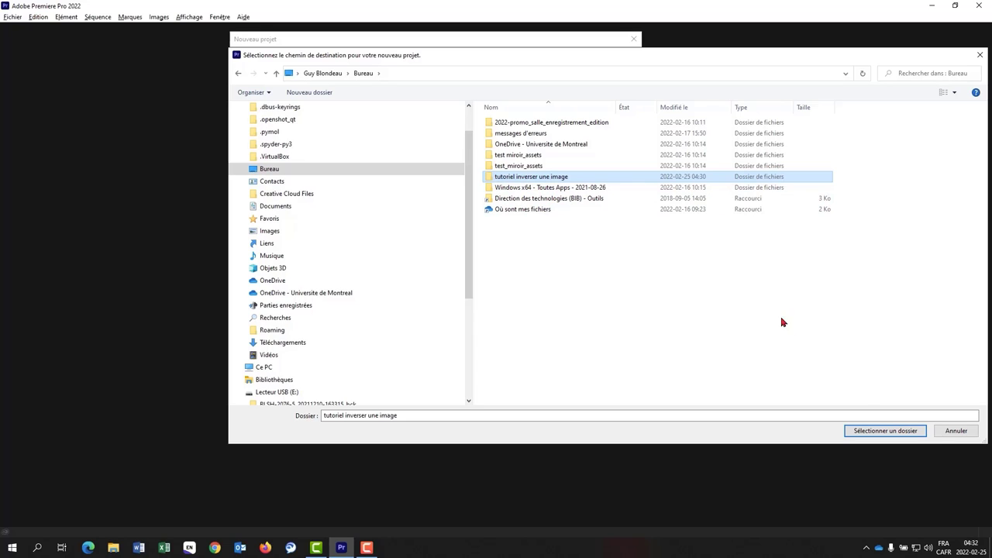
{"action": "left_click", "coordinate": [878, 431]}
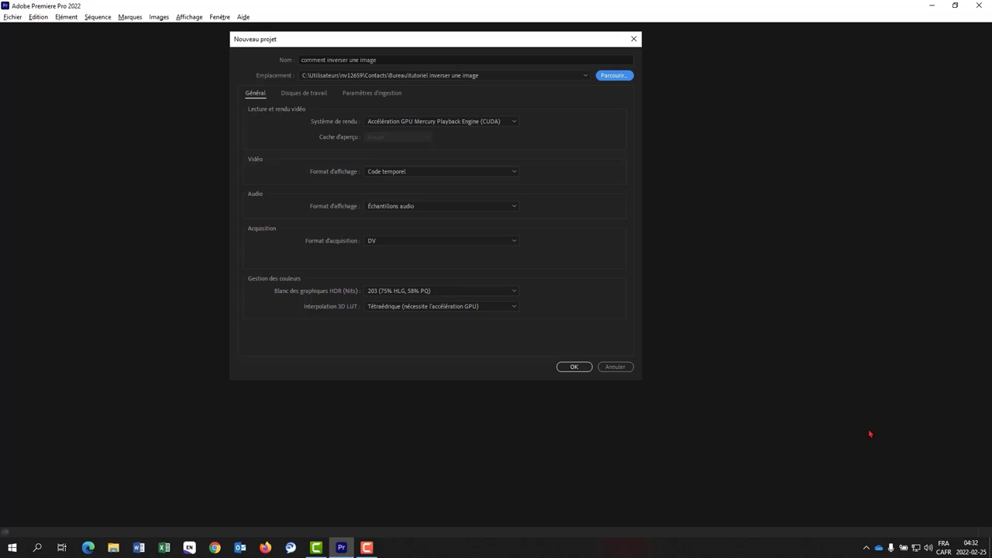
{"action": "left_click", "coordinate": [575, 368]}
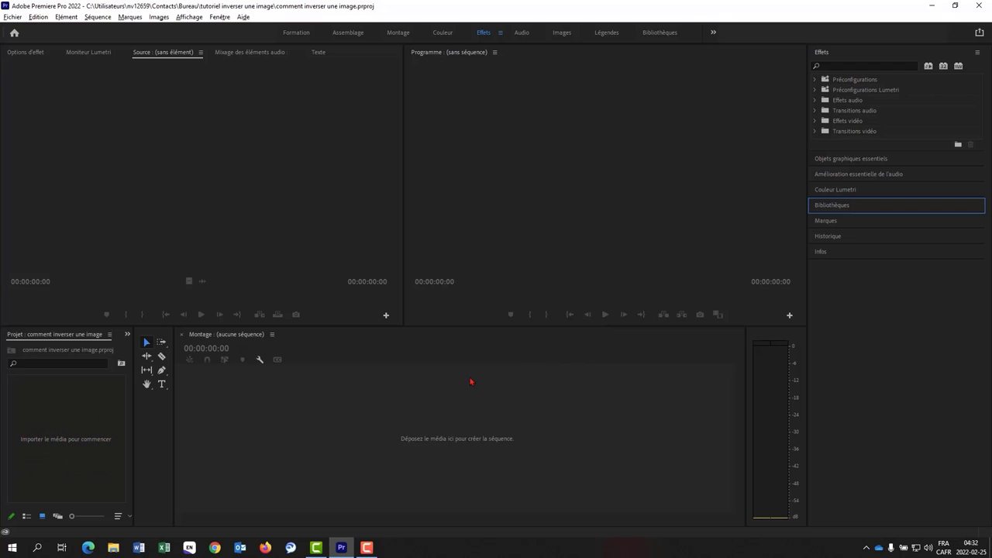
{"action": "double_click", "coordinate": [46, 427]}
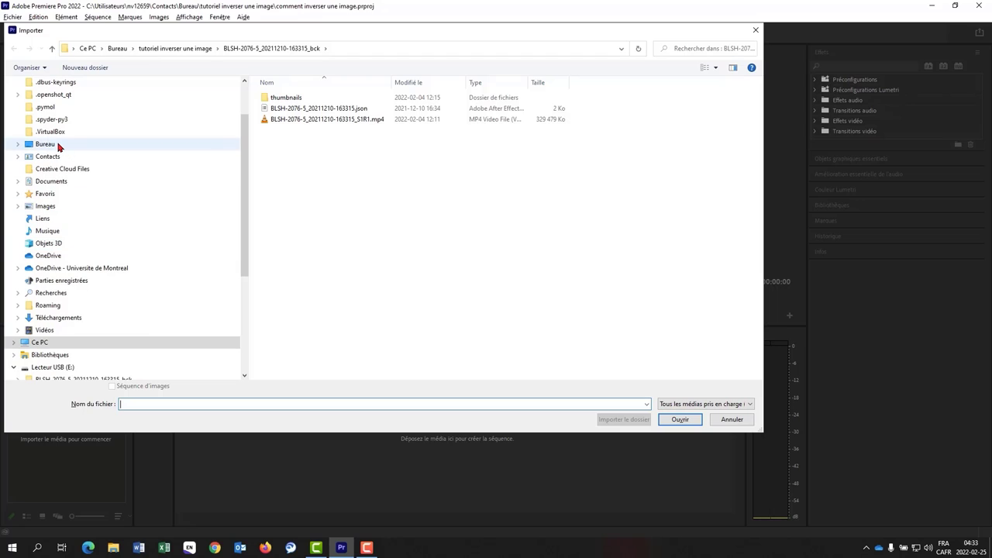
{"action": "left_click", "coordinate": [47, 144]}
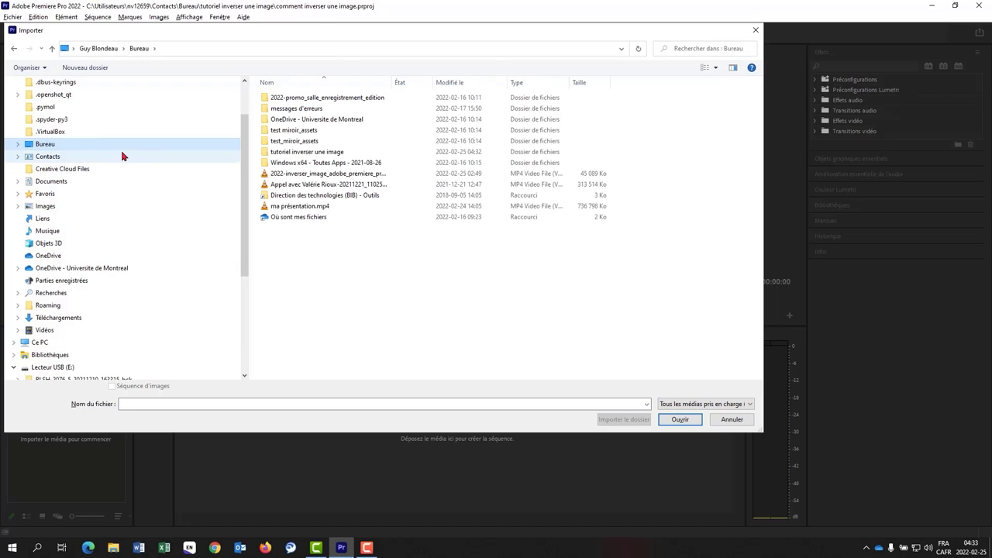
{"action": "left_click", "coordinate": [296, 154]}
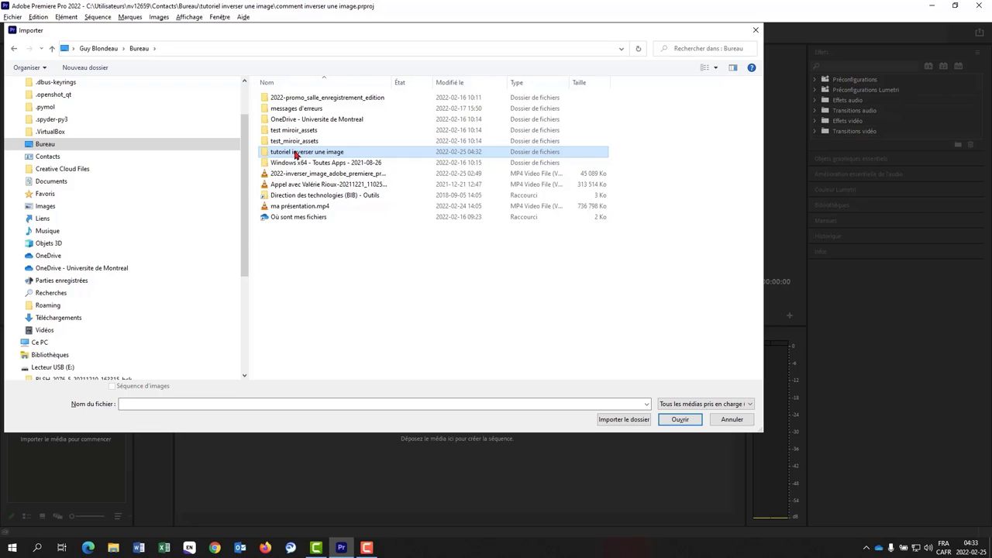
{"action": "left_click", "coordinate": [679, 422]}
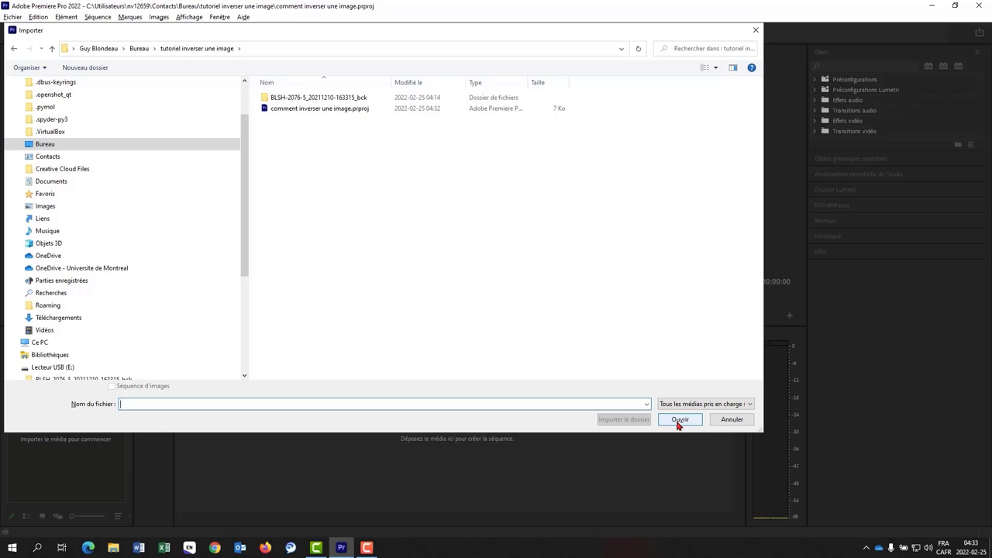
{"action": "left_click", "coordinate": [346, 98]}
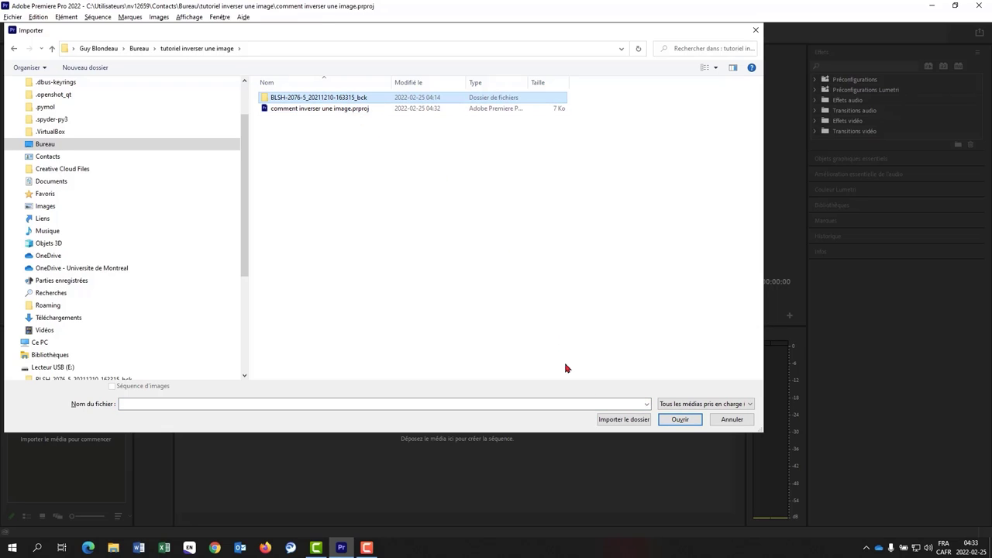
{"action": "left_click", "coordinate": [677, 422]}
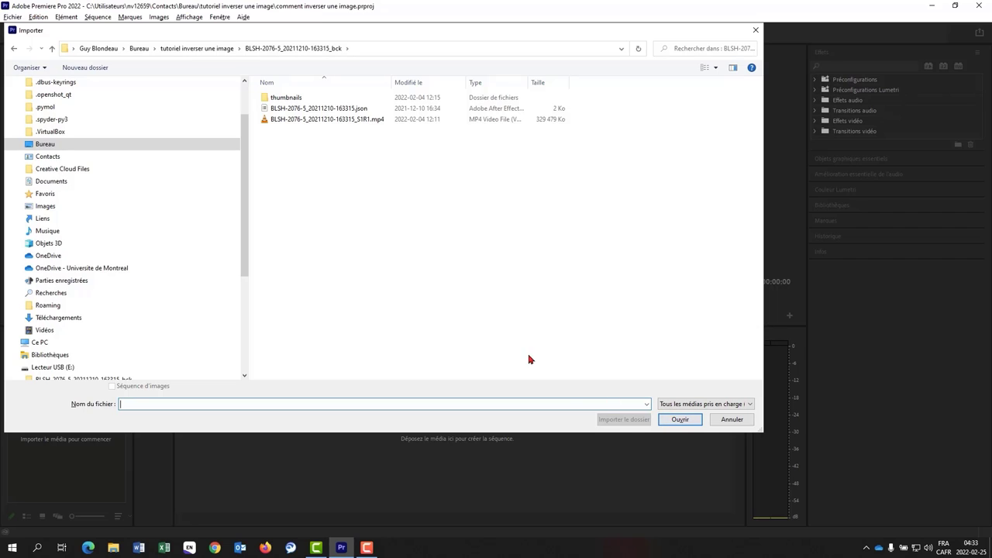
{"action": "left_click", "coordinate": [379, 123]}
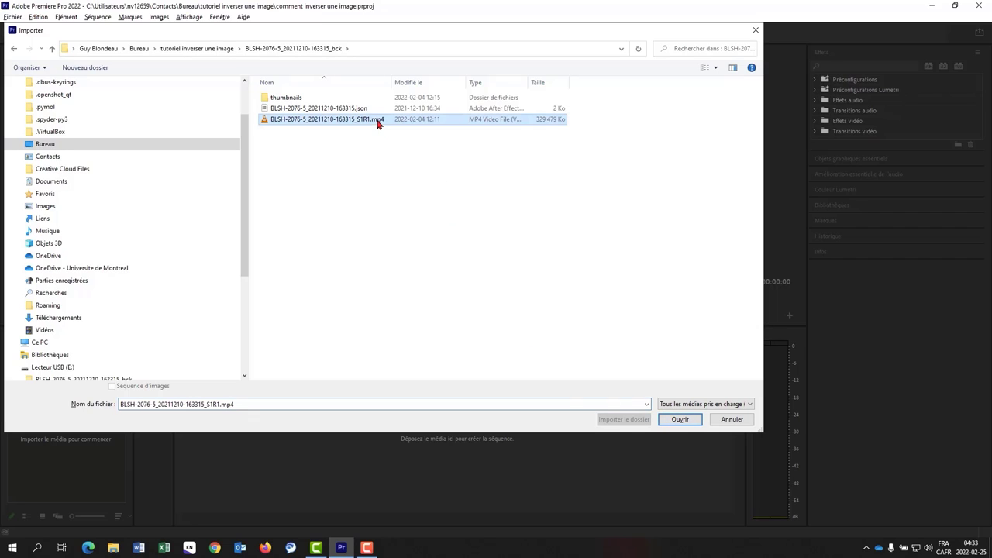
{"action": "left_click", "coordinate": [687, 424]}
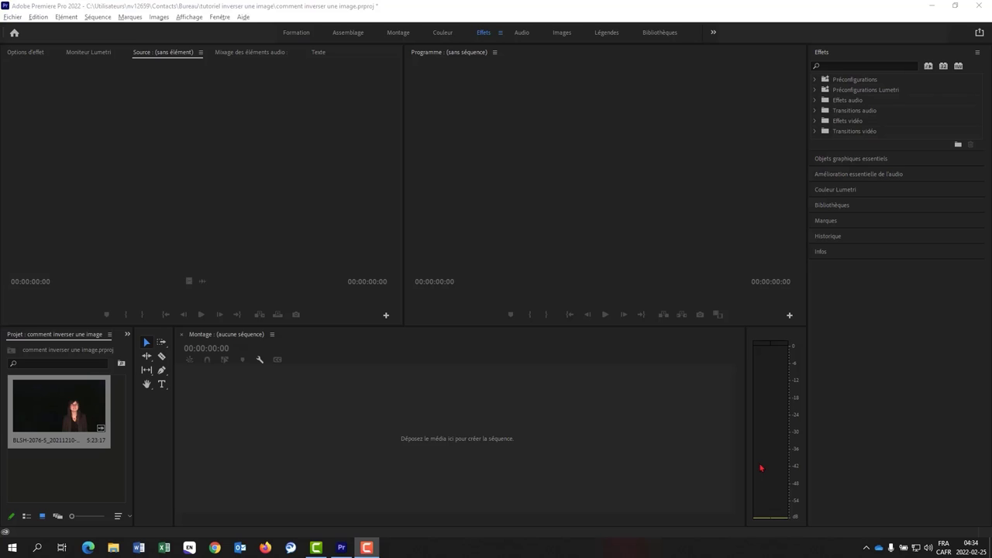
Load the S1R1.mp4 clip from the Projet panel into the Source monitor
{"action": "left_click", "coordinate": [76, 413]}
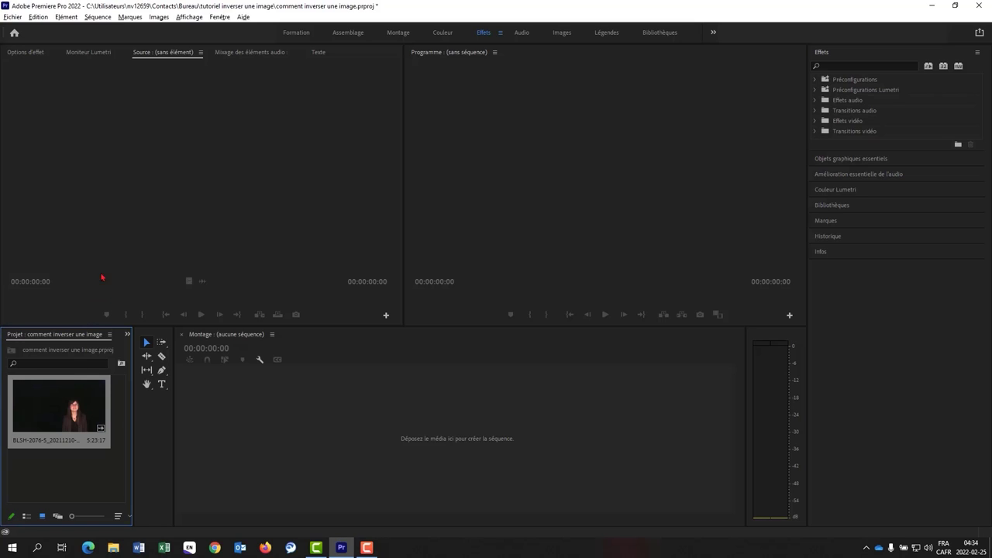
{"action": "left_click_drag", "start_coordinate": [125, 175], "coordinate": [124, 178]}
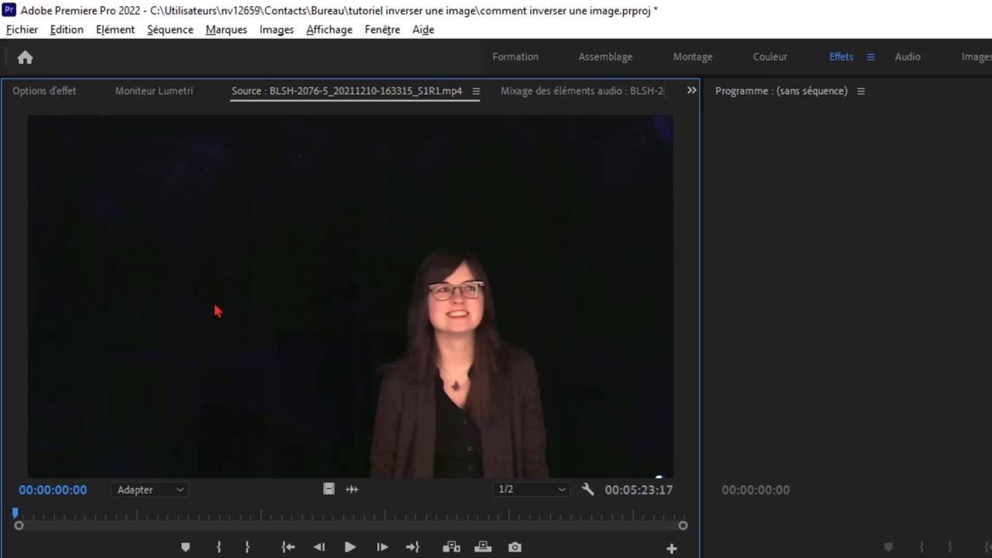
Set the source clip's in point at 00:00:08:20 and out point at 00:02:00:17
{"action": "key", "text": "ctrl+z"}
{"action": "left_click", "coordinate": [350, 548]}
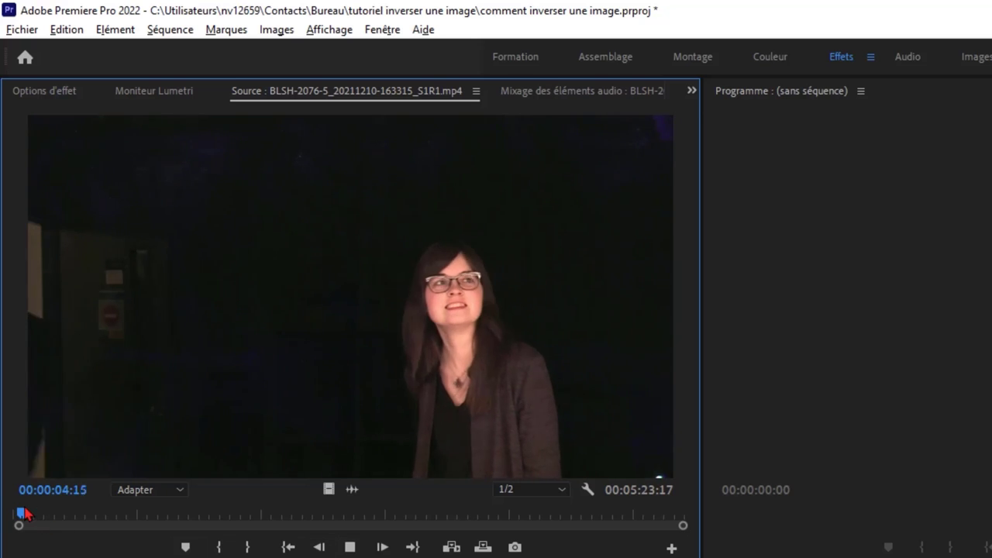
{"action": "left_click_drag", "start_coordinate": [23, 516], "coordinate": [31, 520]}
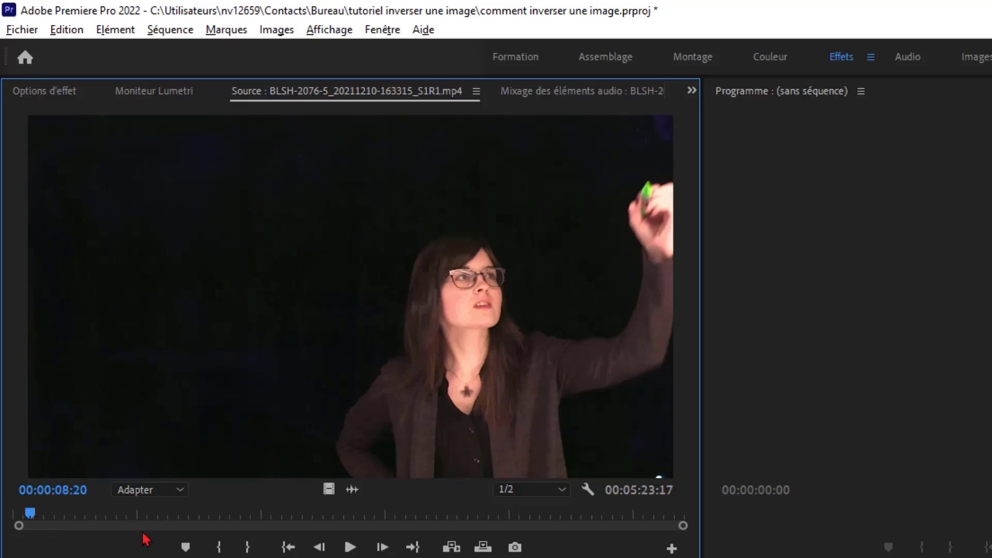
{"action": "left_click", "coordinate": [220, 548]}
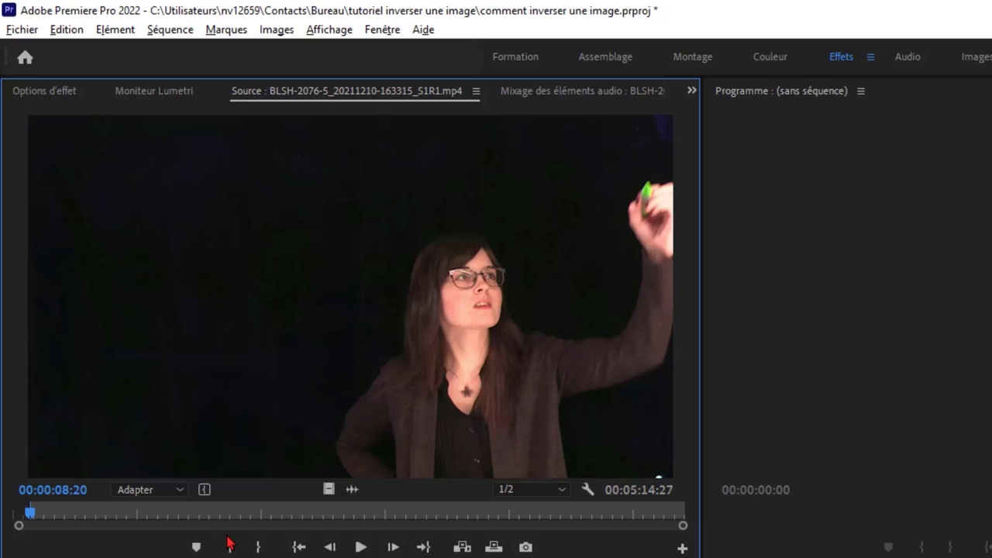
{"action": "left_click", "coordinate": [360, 547]}
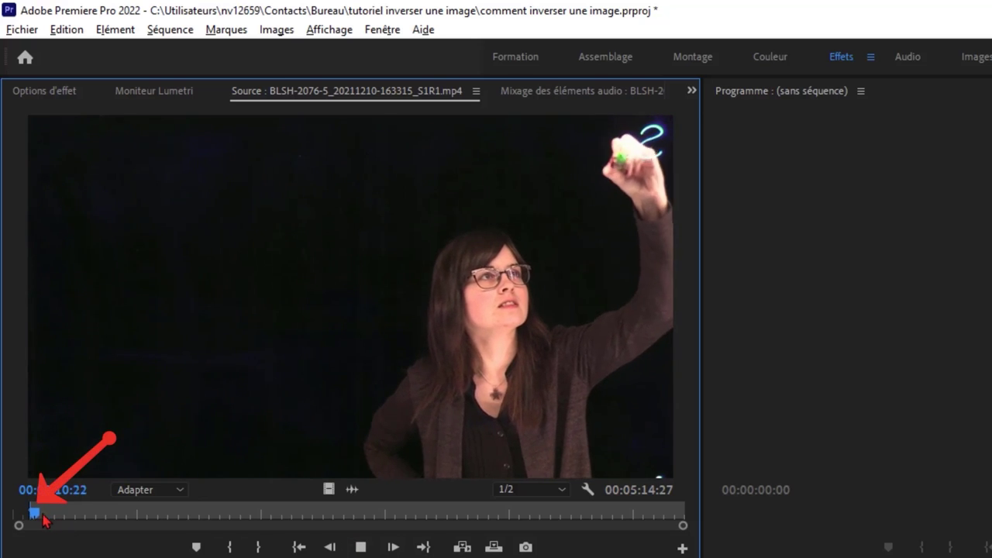
{"action": "left_click_drag", "start_coordinate": [37, 516], "coordinate": [265, 528]}
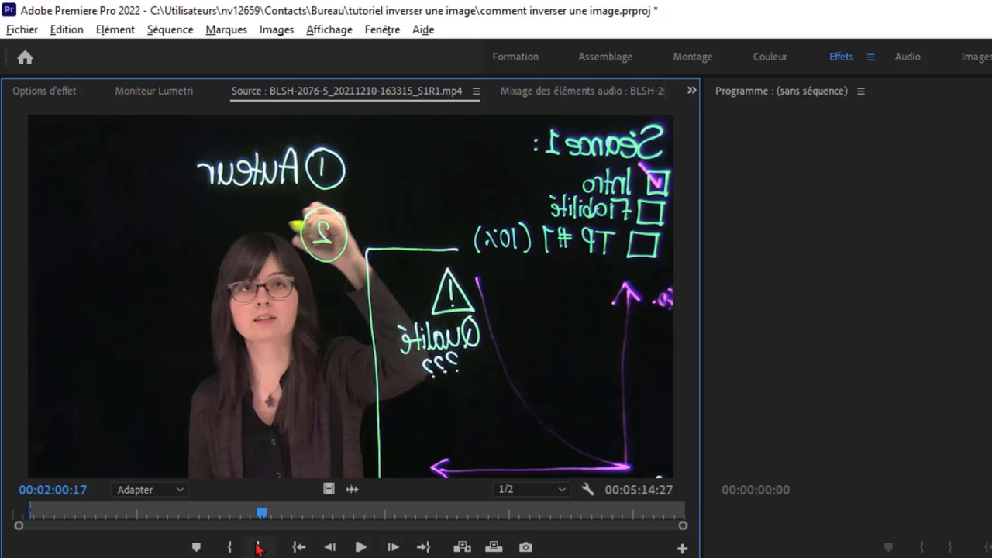
{"action": "left_click", "coordinate": [259, 548]}
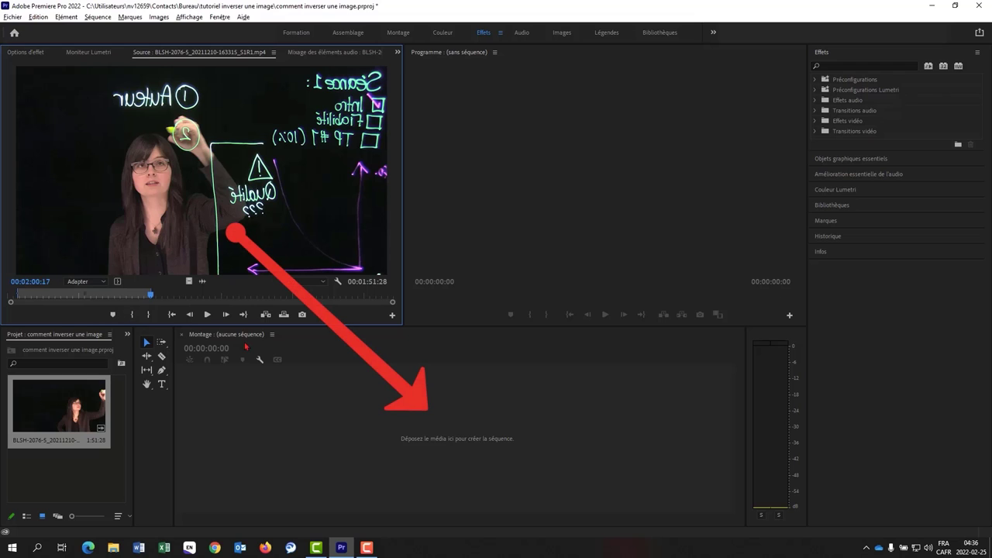
Drag the 1:51:28 excerpt into Montage to make a sequence, then mark in at 00:02:20:29
{"action": "left_click_drag", "start_coordinate": [245, 347], "coordinate": [204, 450]}
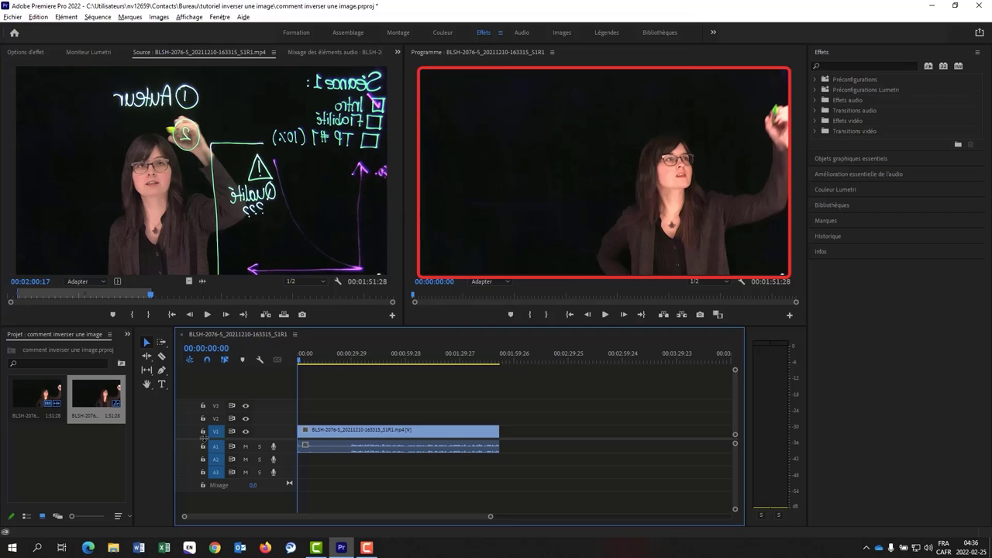
{"action": "left_click", "coordinate": [207, 315]}
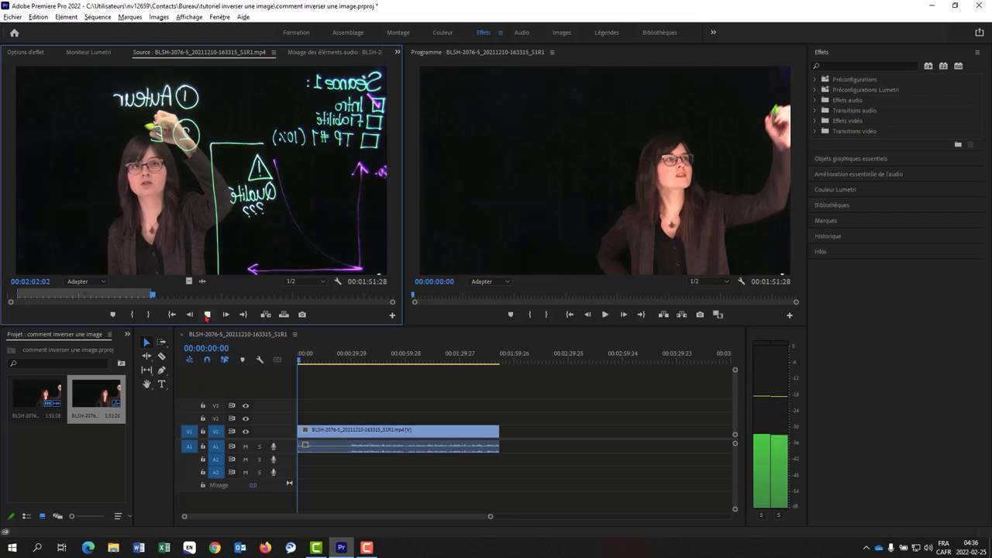
{"action": "left_click", "coordinate": [162, 296]}
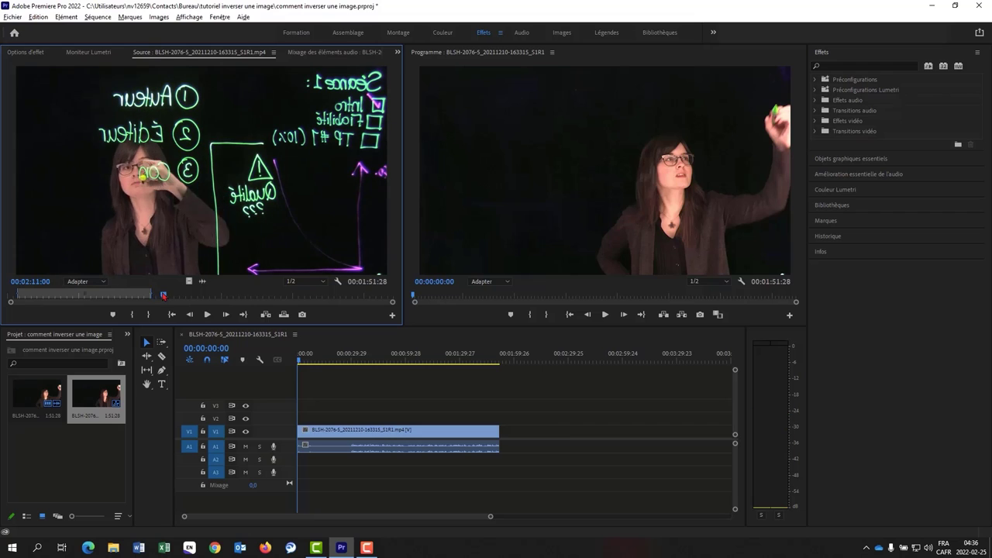
{"action": "left_click_drag", "start_coordinate": [163, 295], "coordinate": [175, 295]}
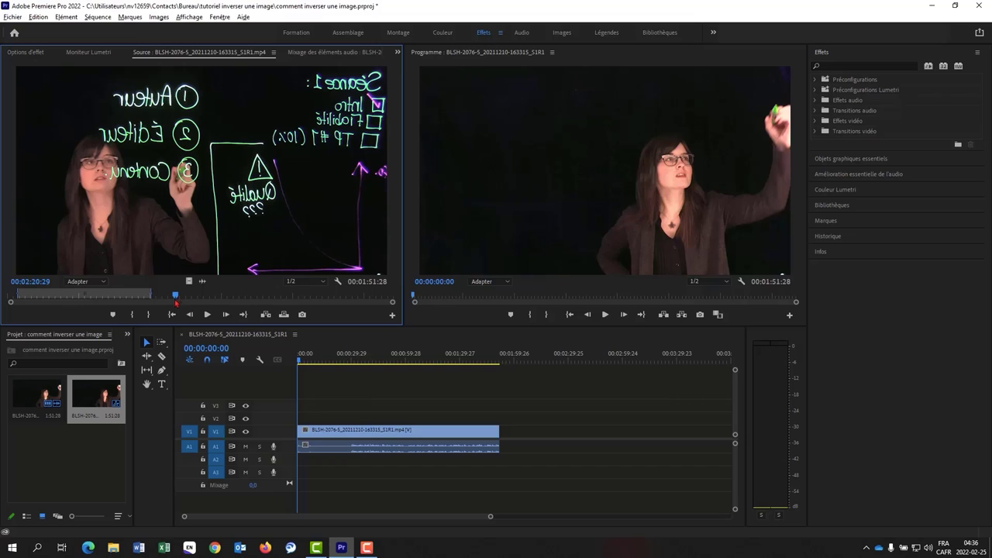
{"action": "left_click", "coordinate": [132, 317]}
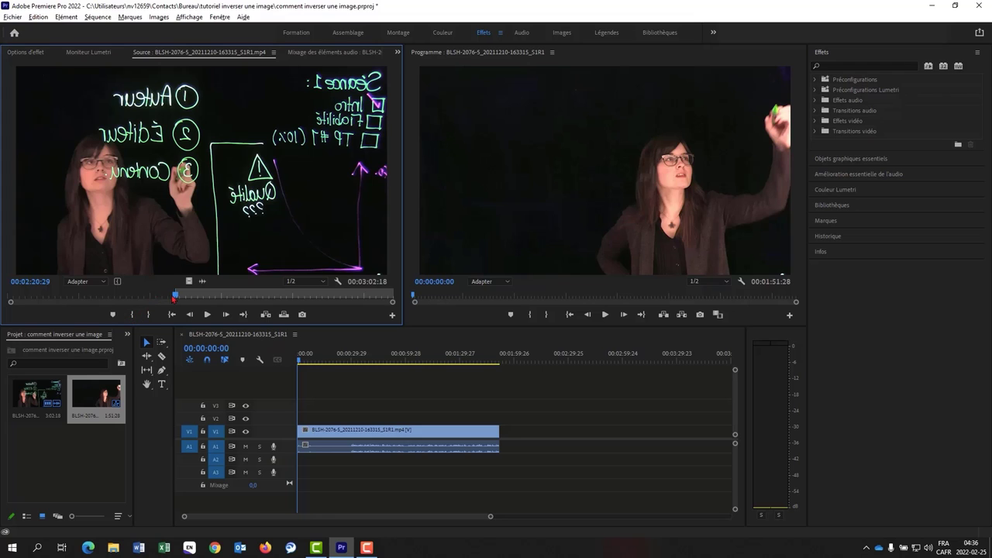
Mark out at 00:04:54:02 and place the 2:33:04 excerpt on V1 after the first clip
{"action": "left_click_drag", "start_coordinate": [177, 296], "coordinate": [364, 307]}
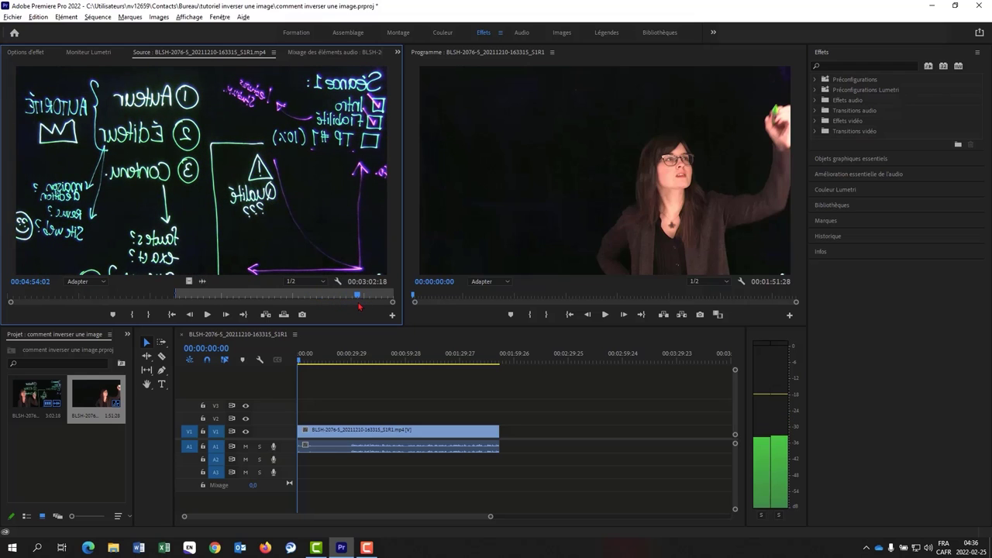
{"action": "left_click_drag", "start_coordinate": [364, 307], "coordinate": [357, 307]}
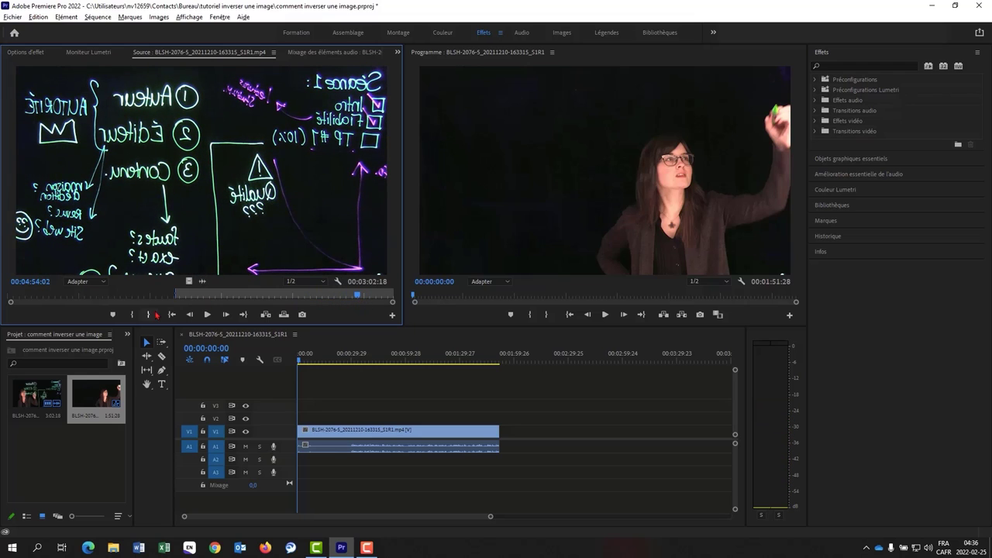
{"action": "left_click", "coordinate": [150, 314]}
{"action": "left_click_drag", "start_coordinate": [155, 164], "coordinate": [508, 443]}
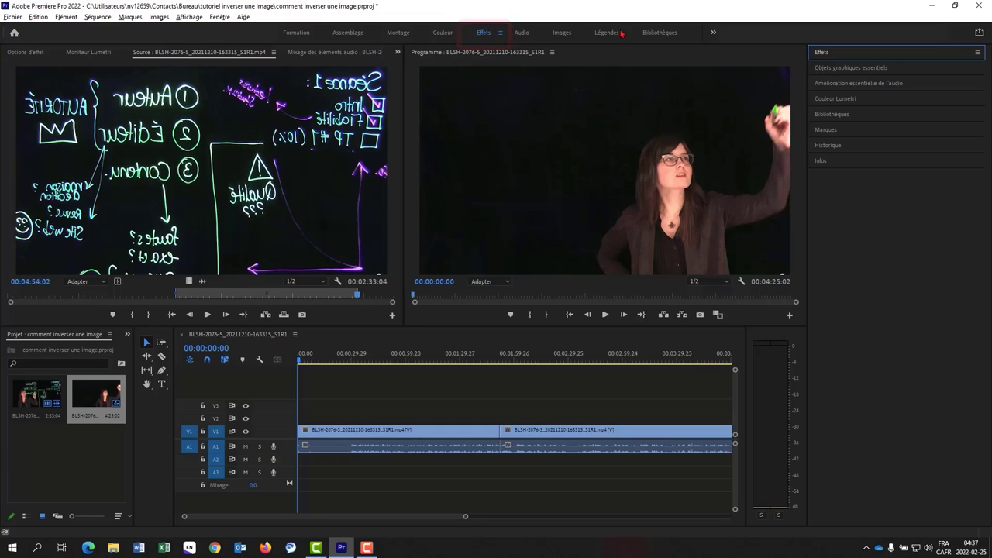
Expand Effets vidéo > Transformation in the Effets panel and select Miroir horizontal
{"action": "left_click", "coordinate": [827, 53]}
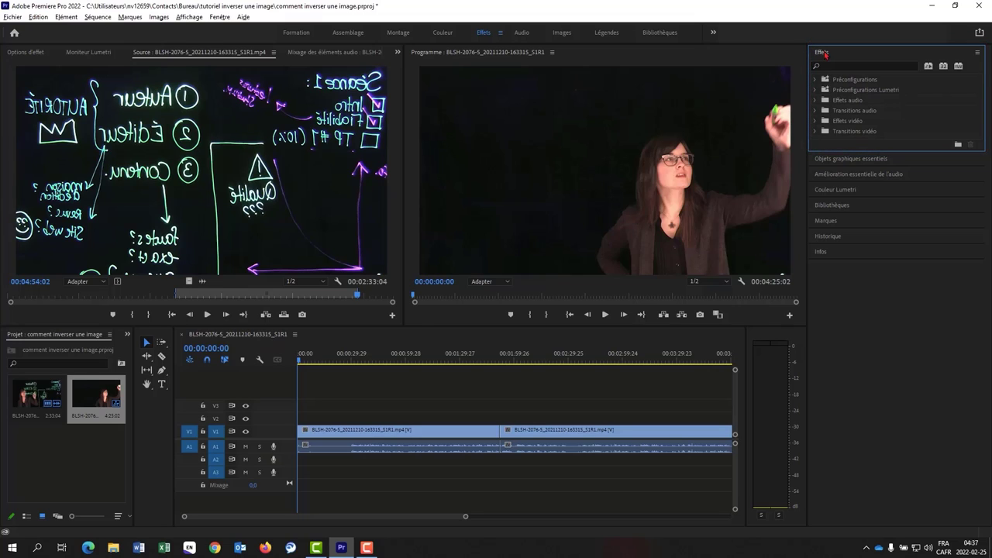
{"action": "left_click", "coordinate": [815, 121]}
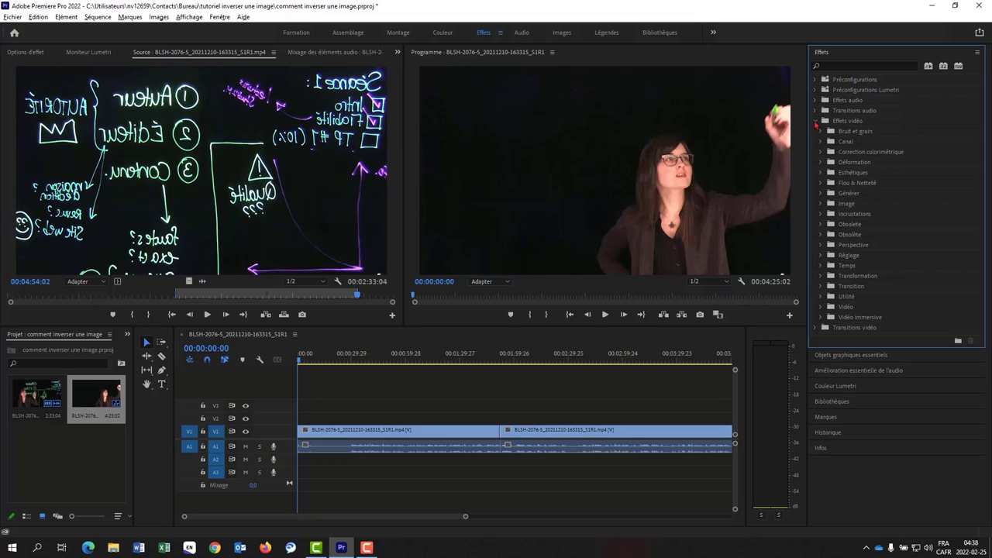
{"action": "left_click", "coordinate": [820, 277]}
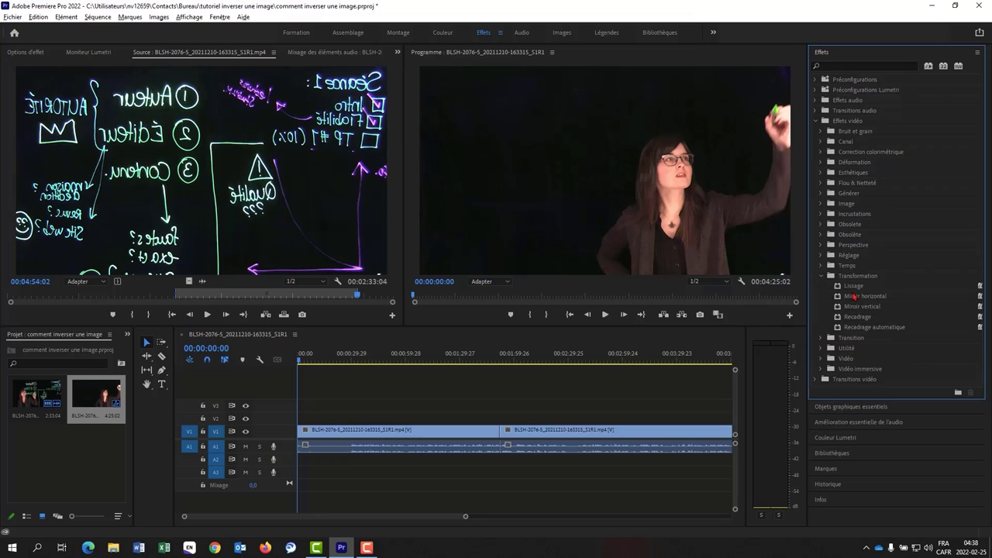
{"action": "left_click", "coordinate": [854, 295]}
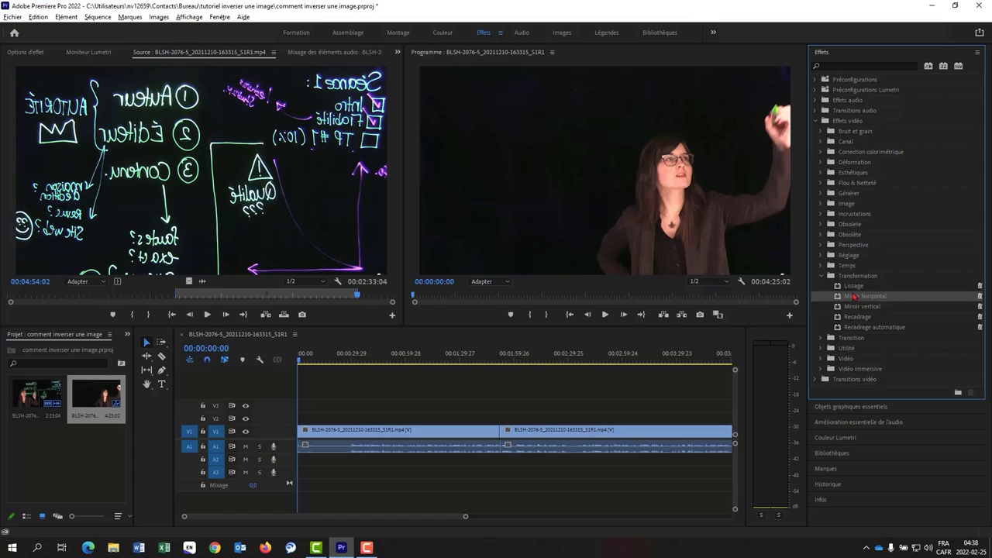
Apply Miroir horizontal to the second V1 clip and move the playhead to preview the mirrored writing
{"action": "mouse_move", "coordinate": [854, 296]}
{"action": "left_mouse_down"}
{"action": "mouse_move", "coordinate": [501, 410]}
{"action": "mouse_move", "coordinate": [468, 433]}
{"action": "left_mouse_up"}
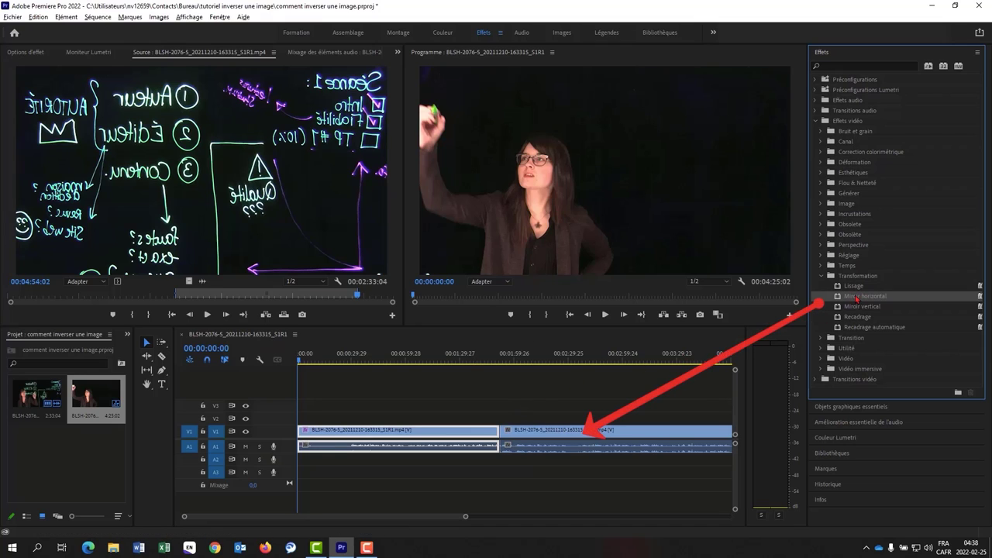
{"action": "left_click_drag", "start_coordinate": [858, 298], "coordinate": [609, 430]}
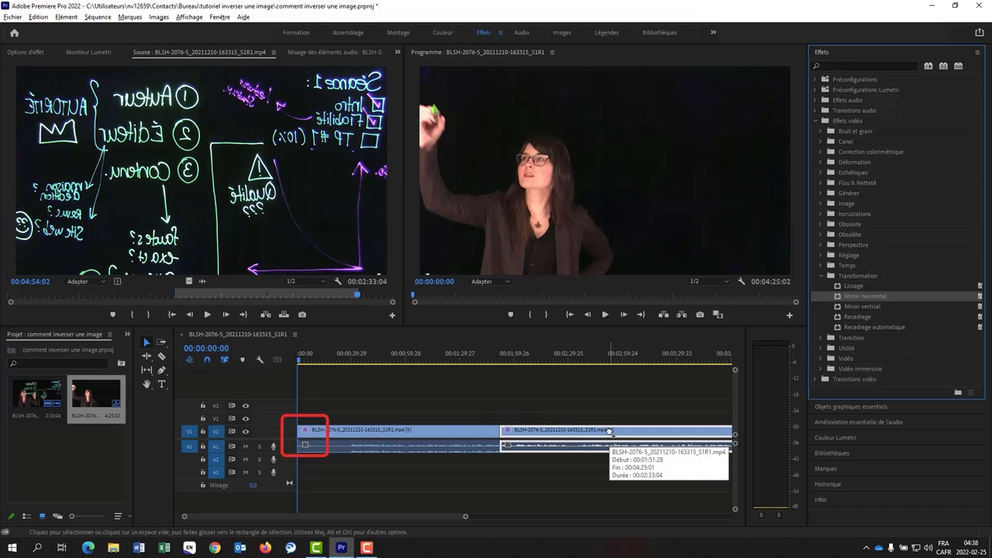
{"action": "left_click", "coordinate": [609, 431]}
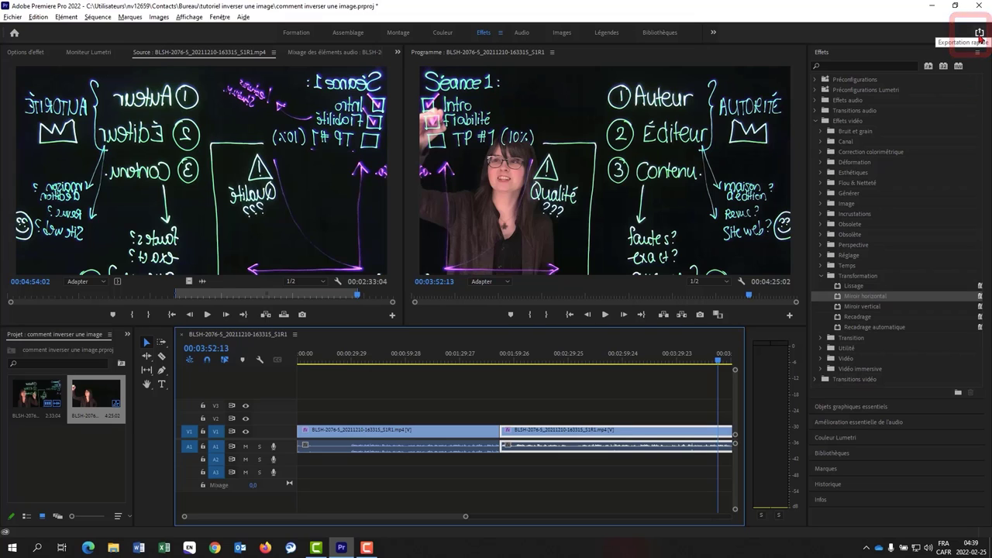
Open Exportation rapide and bring up the save dialog for the output file's name and location
{"action": "left_click", "coordinate": [980, 38]}
{"action": "left_click", "coordinate": [980, 36]}
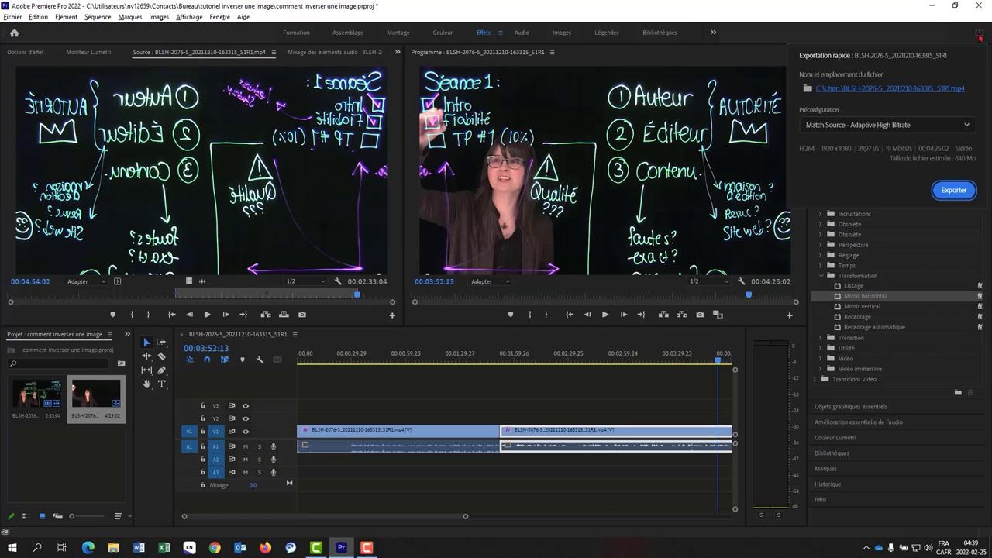
{"action": "left_click", "coordinate": [922, 89]}
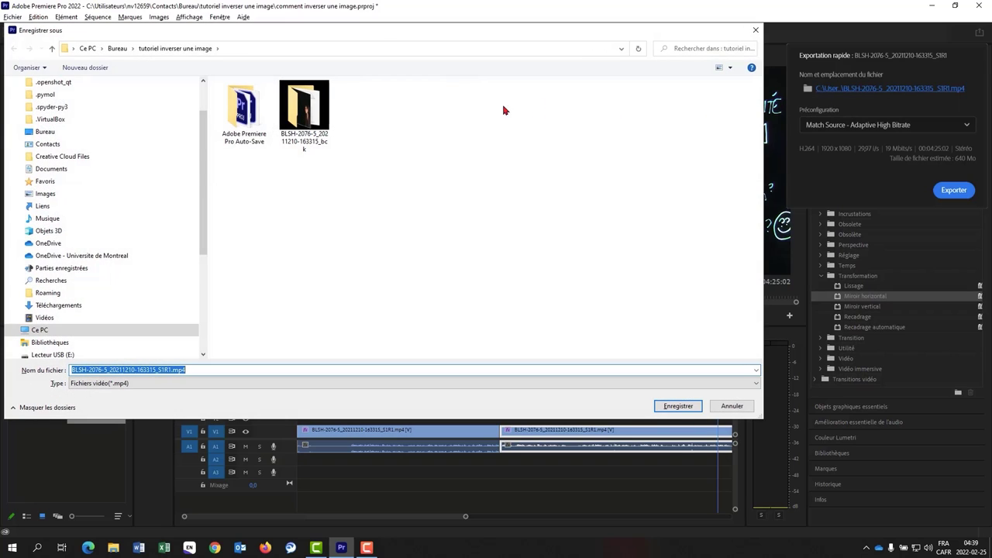
Target the export to ma présentation.mp4 in Bureau > tutoriel inverser une image
{"action": "left_click", "coordinate": [65, 136]}
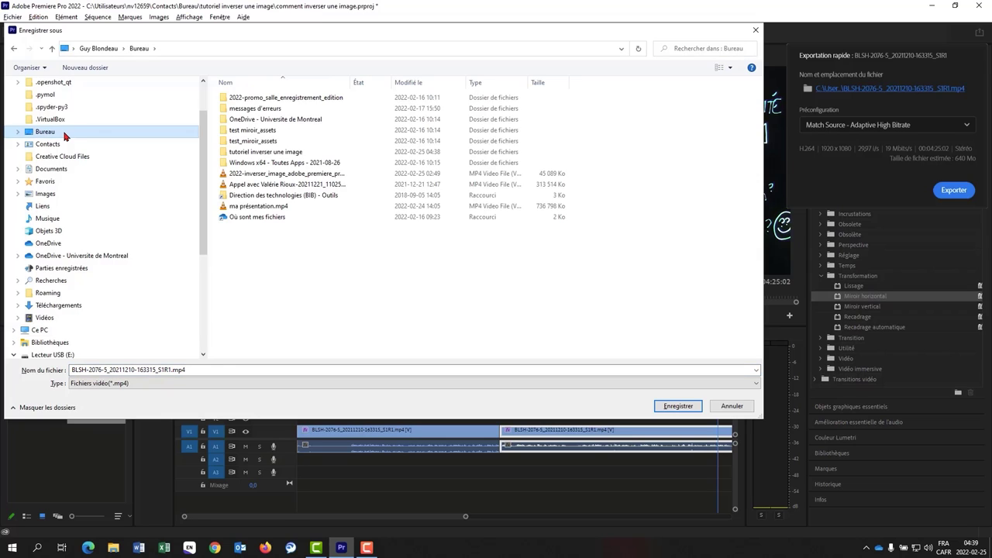
{"action": "left_click", "coordinate": [245, 154]}
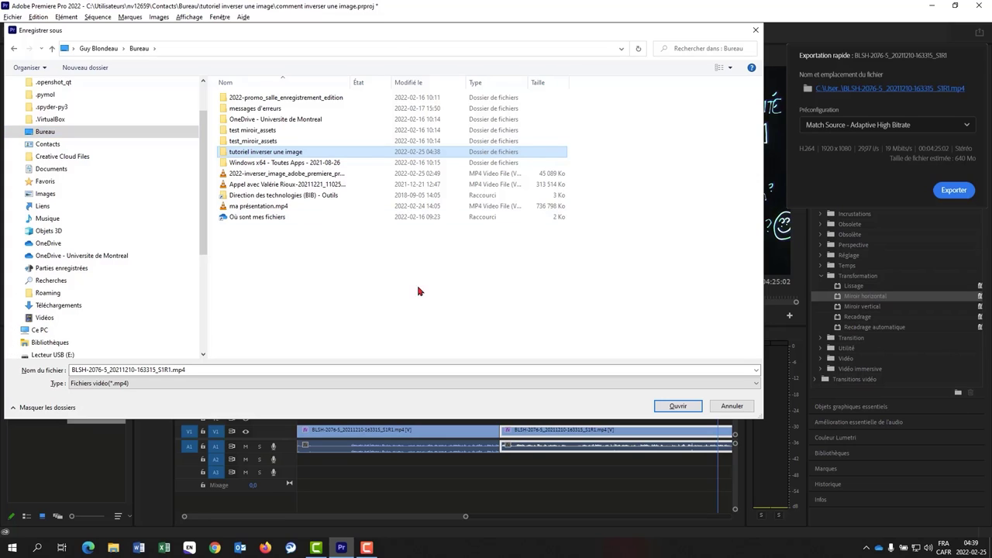
{"action": "left_click", "coordinate": [683, 408]}
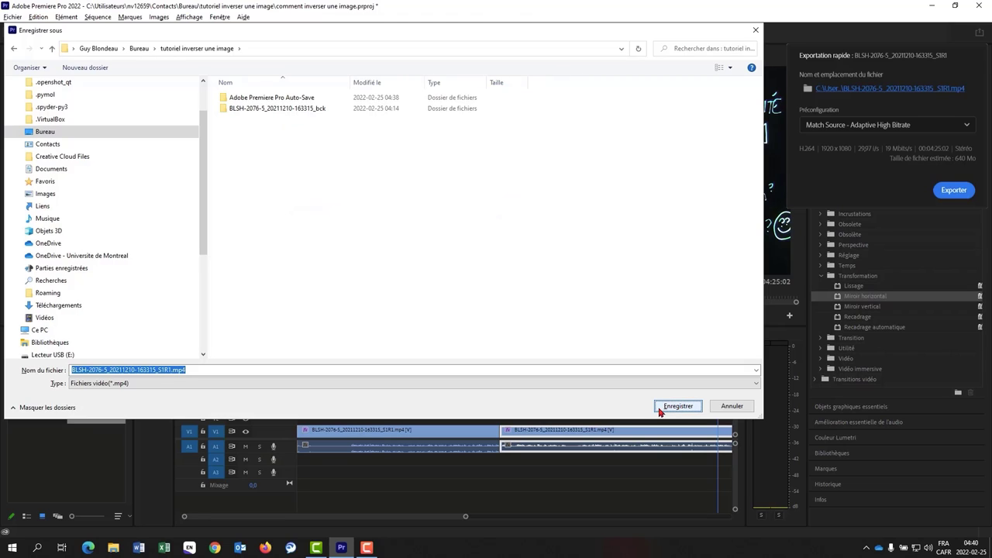
{"action": "left_click", "coordinate": [190, 371]}
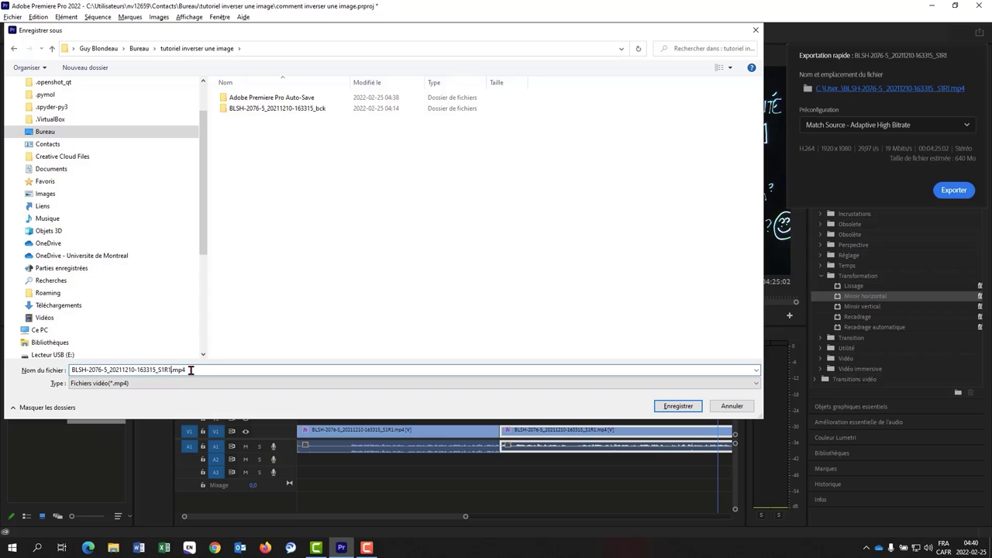
{"action": "key", "text": "BackSpace"}
{"action": "key", "text": "BackSpace"}
{"action": "key", "text": "BackSpace"}
{"action": "key", "text": "BackSpace"}
{"action": "key", "text": "BackSpace"}
{"action": "key", "text": "BackSpace"}
{"action": "key", "text": "BackSpace"}
{"action": "key", "text": "BackSpace"}
{"action": "key", "text": "BackSpace"}
{"action": "key", "text": "BackSpace"}
{"action": "key", "text": "BackSpace"}
{"action": "key", "text": "BackSpace"}
{"action": "type", "text": "ma prés"}
{"action": "type", "text": "entation"}
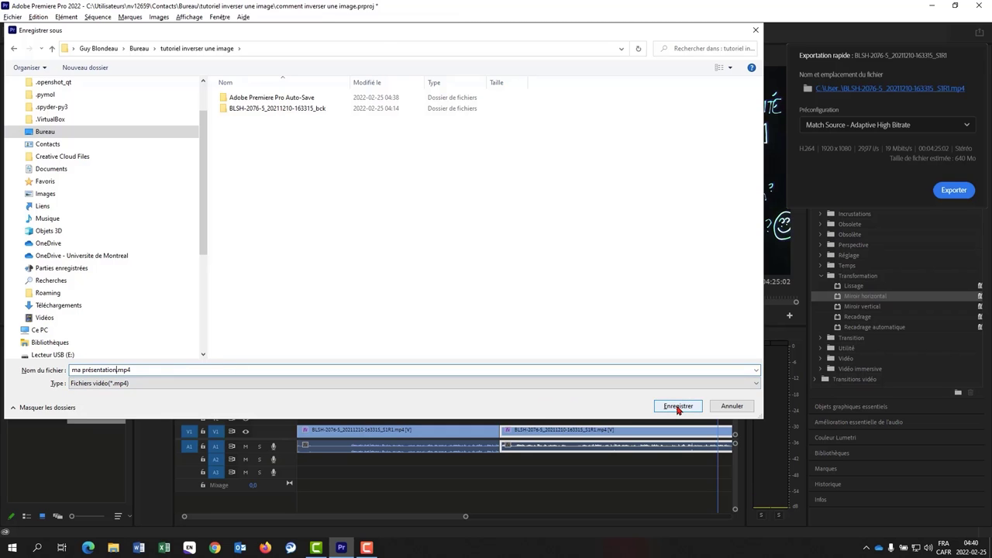
{"action": "left_click", "coordinate": [678, 408]}
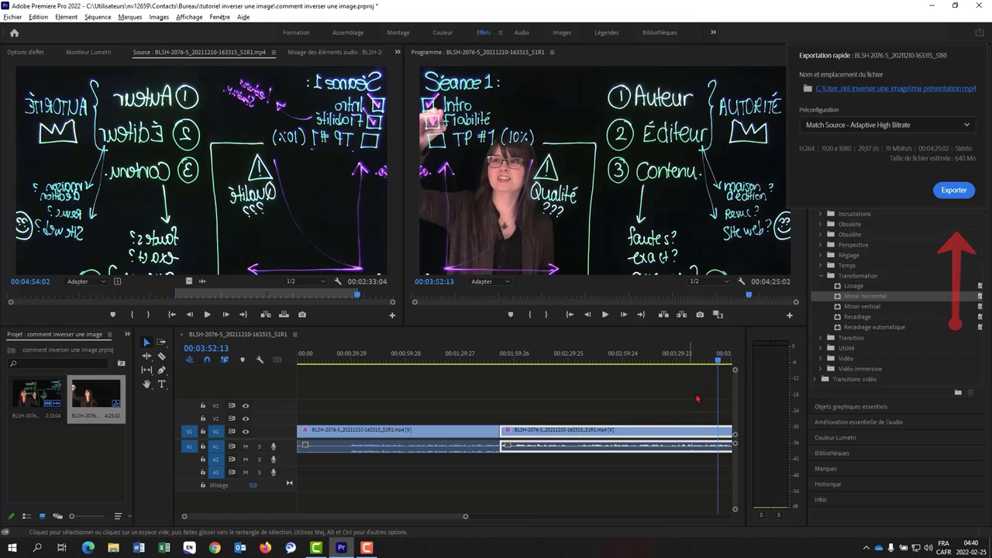
Export the mirrored sequence to ma présentation.mp4 from the Exportation rapide panel
{"action": "left_click", "coordinate": [961, 189]}
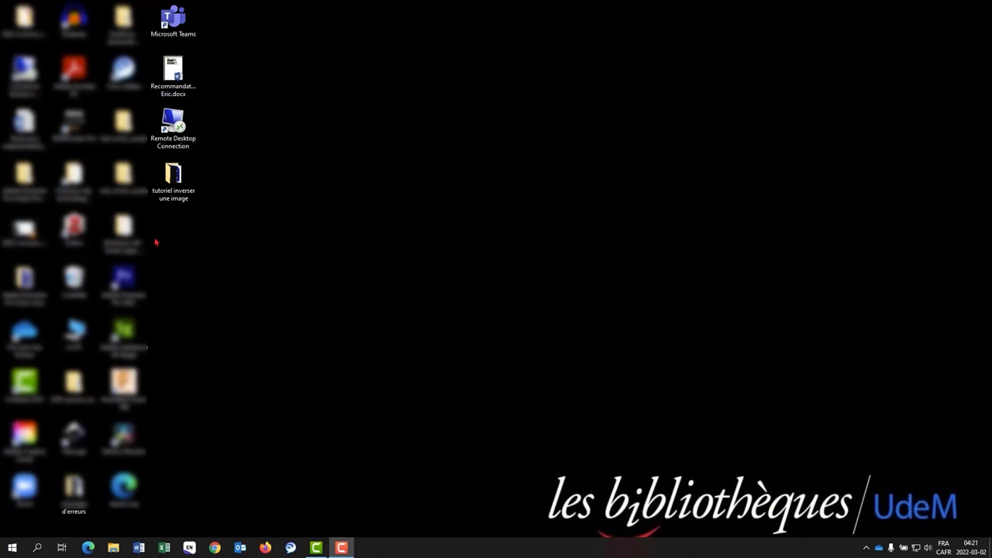
Open the tutoriel inverser une image folder and play ma présentation.mp4 in VLC
{"action": "double_click", "coordinate": [173, 177]}
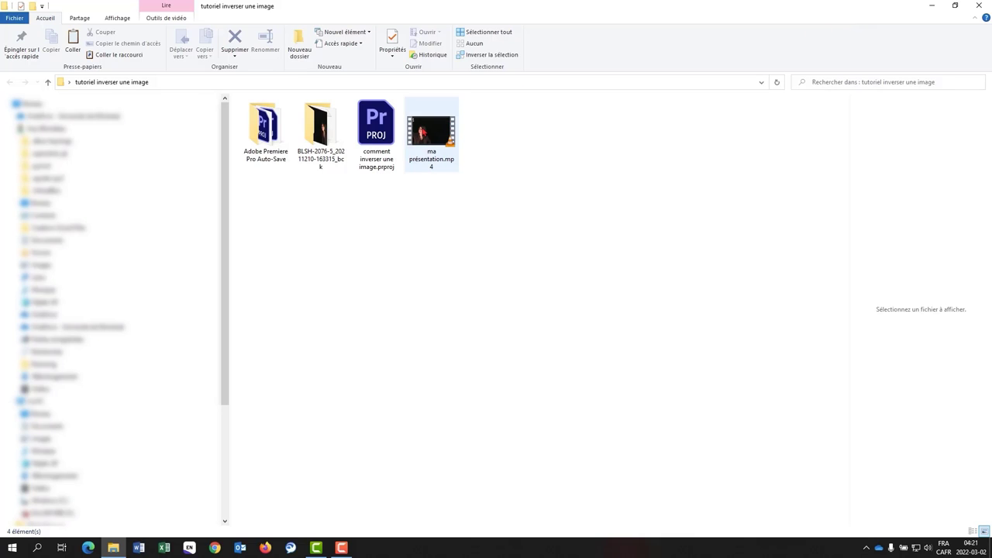
{"action": "double_click", "coordinate": [431, 132]}
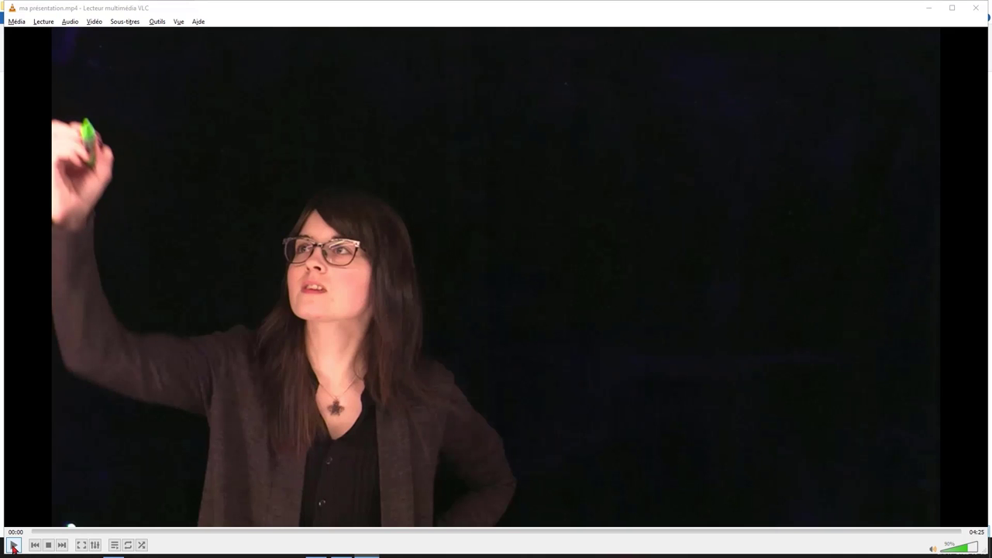
{"action": "left_click", "coordinate": [13, 546]}
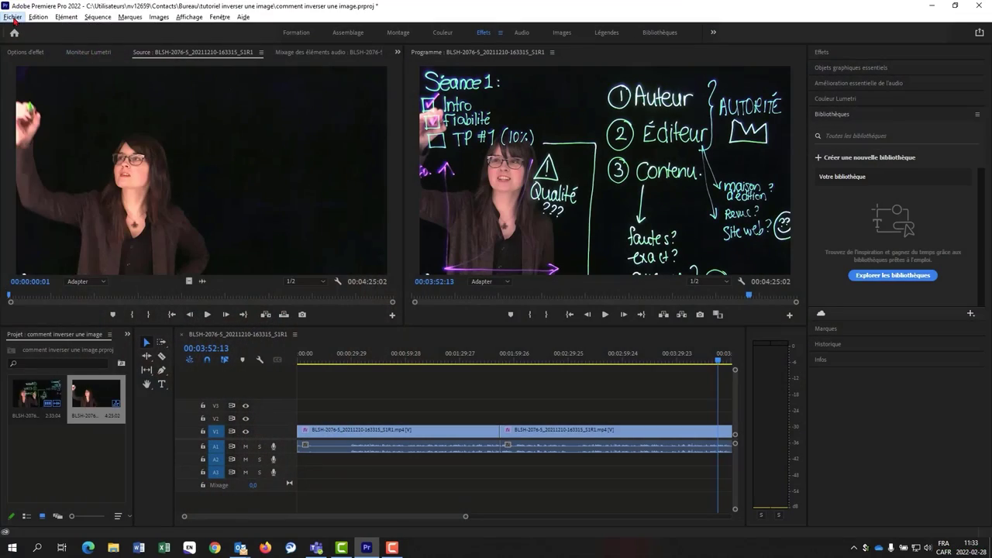
Save the Premiere project with Fichier > Enregistrer, then quit Premiere Pro
{"action": "left_click", "coordinate": [12, 17]}
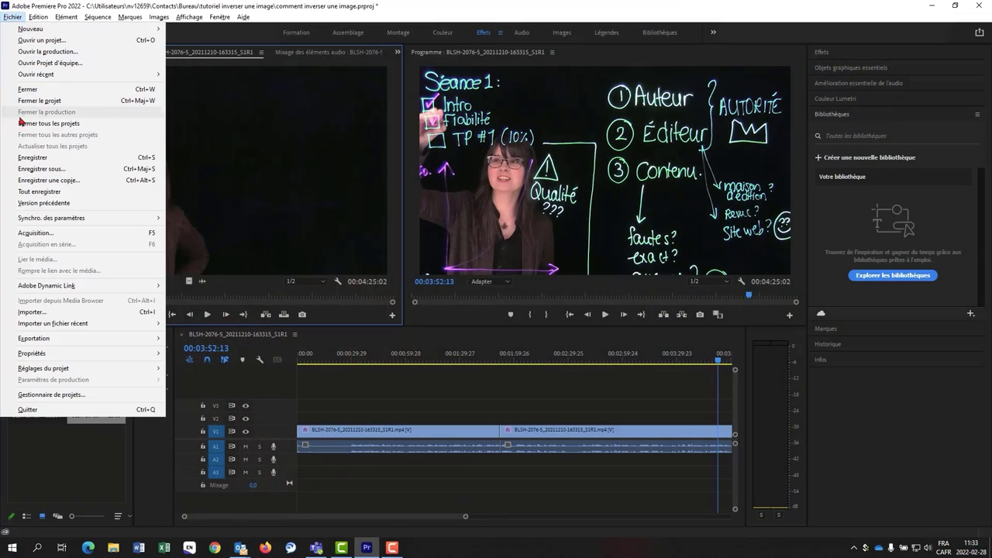
{"action": "left_click", "coordinate": [26, 158]}
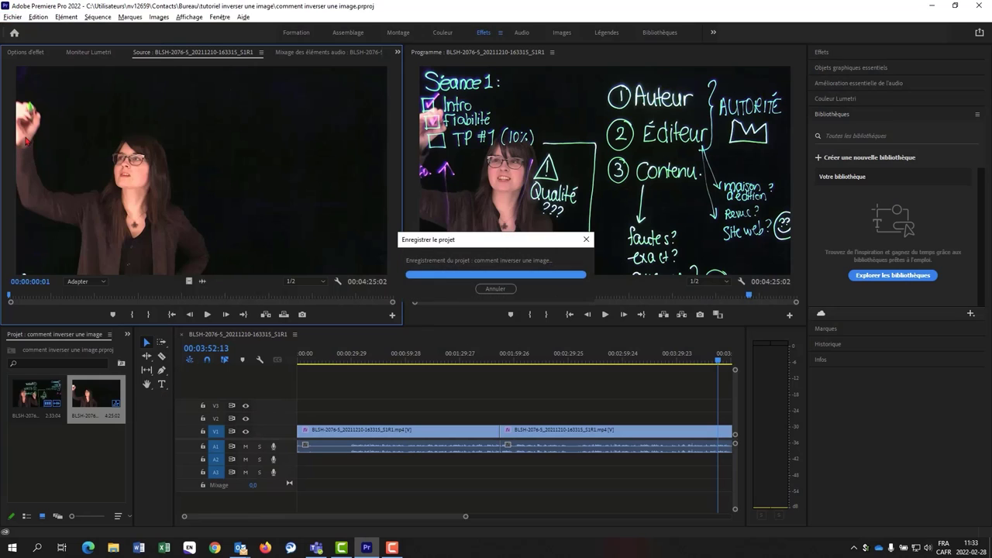
{"action": "left_click", "coordinate": [13, 17]}
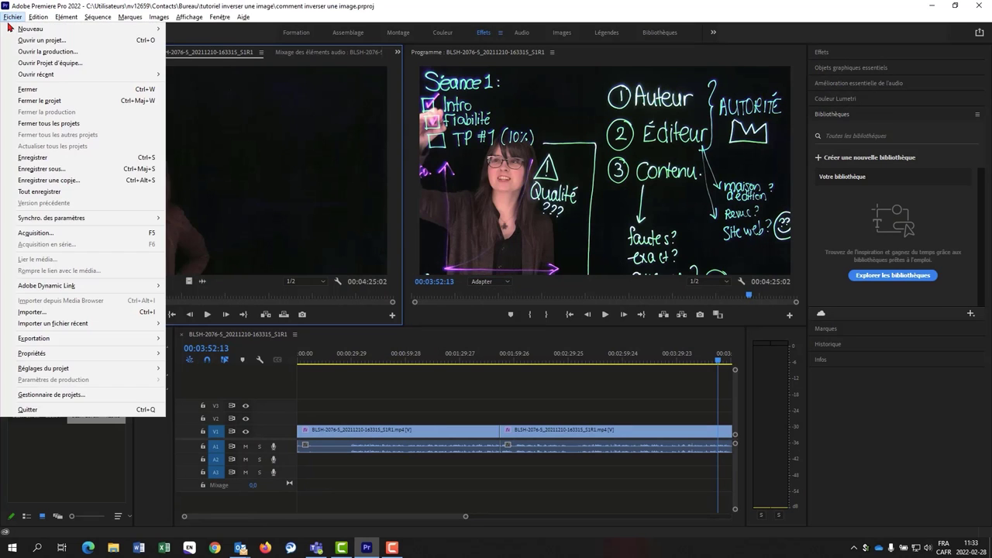
{"action": "left_click", "coordinate": [28, 409]}
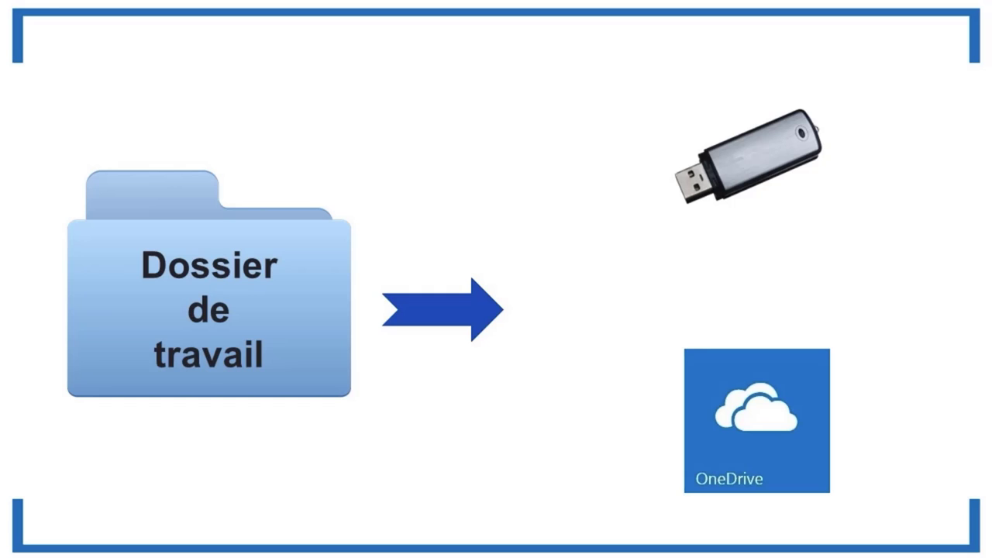